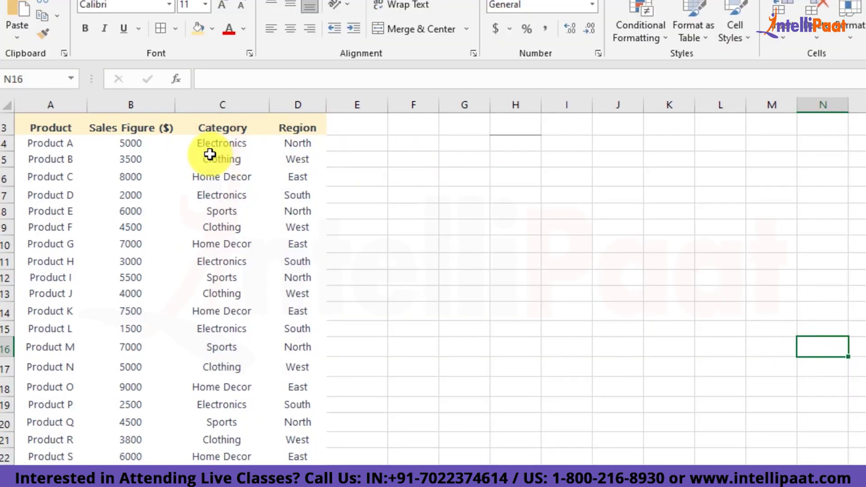
# Point out the Product, Sales Figure ($), Category and Region column headings.
pyautogui.click(44, 128)
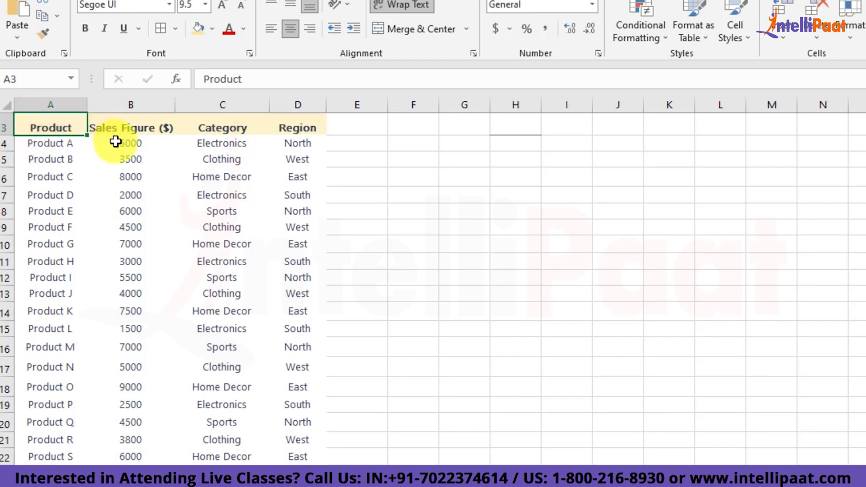
pyautogui.click(131, 130)
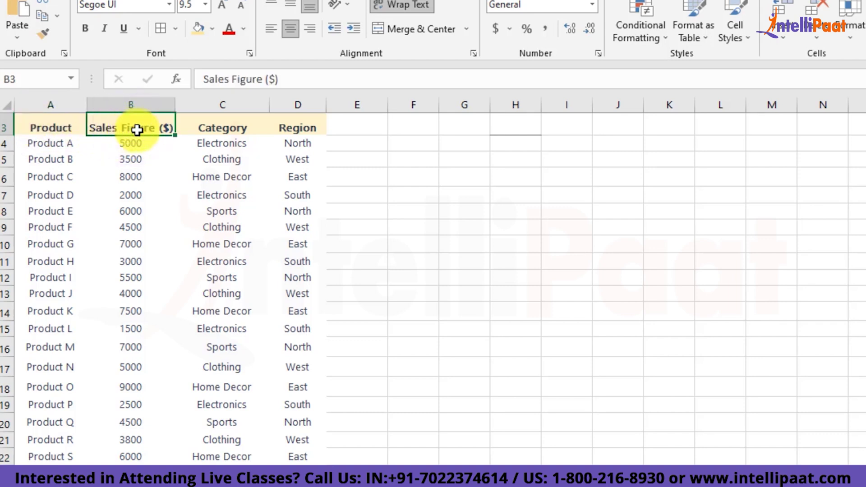
pyautogui.click(211, 130)
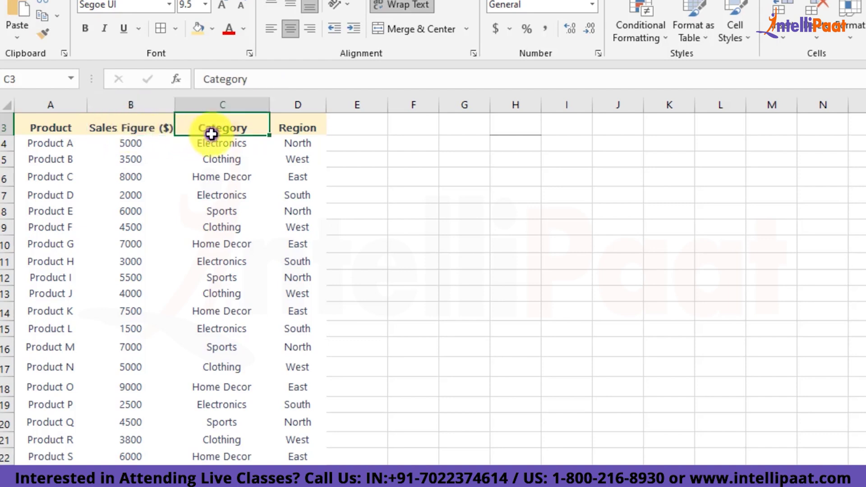
pyautogui.click(296, 131)
pyautogui.click(222, 130)
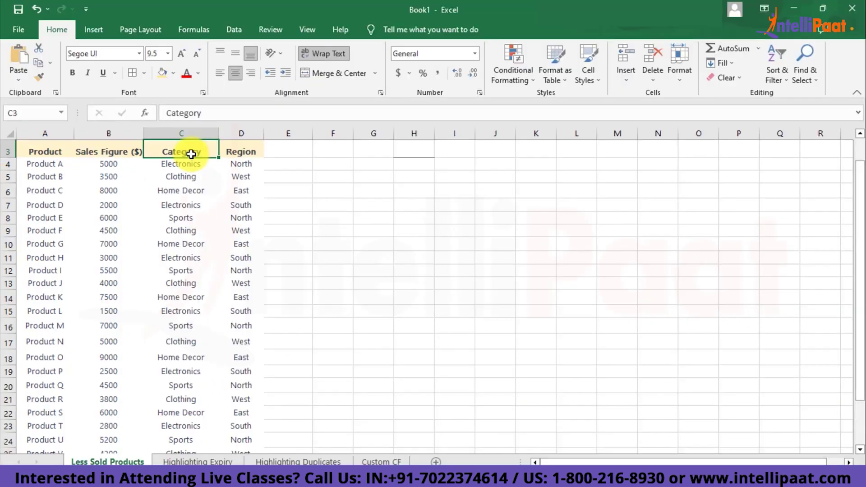
# Select the sales figures B4:B28 and bring up Conditional Formatting.
pyautogui.click(100, 164)
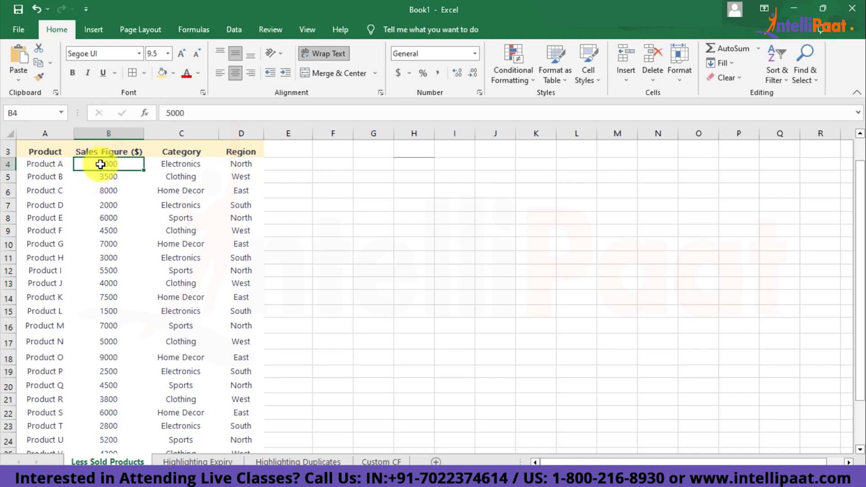
pyautogui.hotkey('ctrl', 'shift', 'Down')
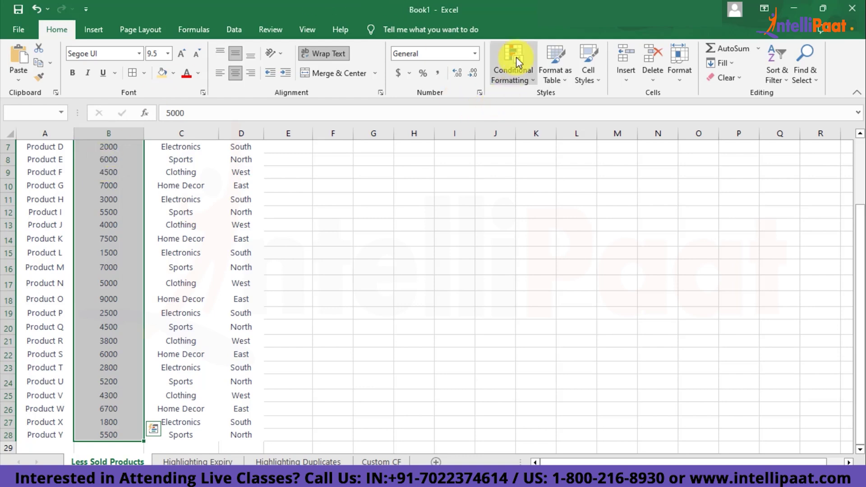
pyautogui.click(517, 57)
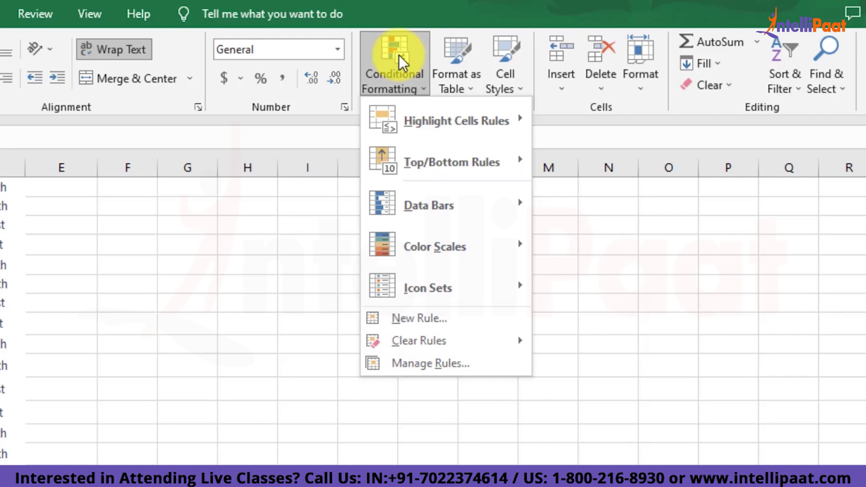
# Start a Highlight Cells Less Than rule with a 2000 threshold.
pyautogui.moveTo(496, 116)
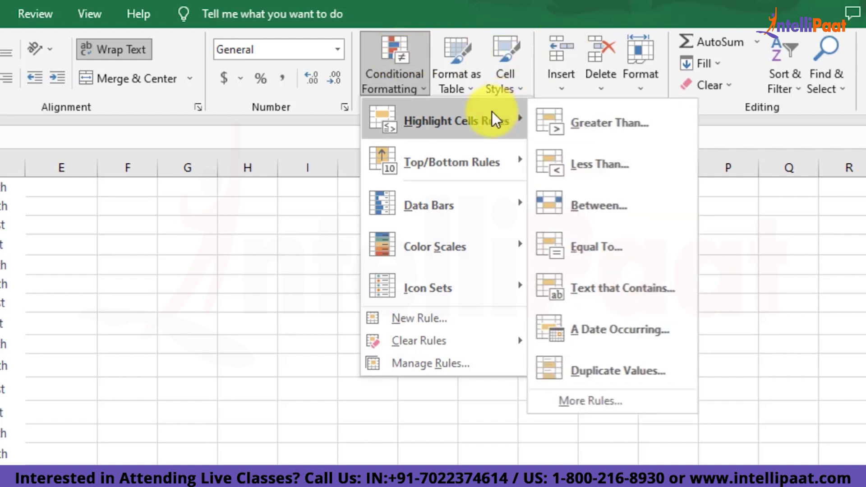
pyautogui.click(602, 173)
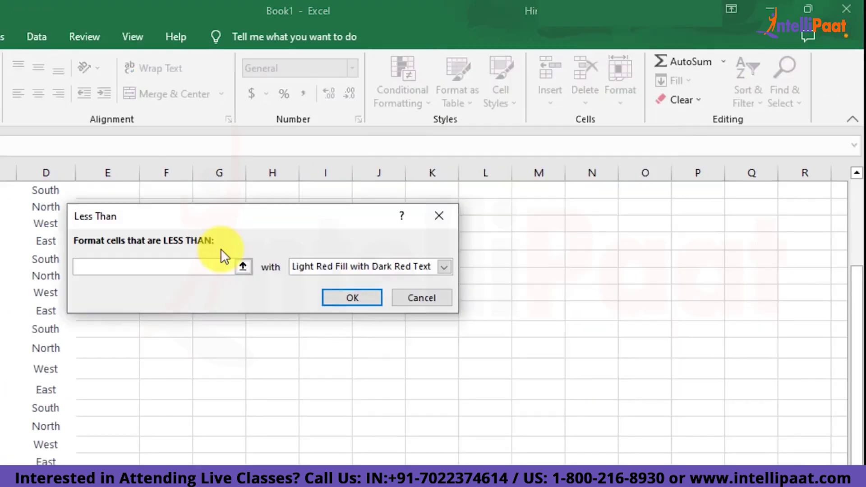
pyautogui.write('2000')
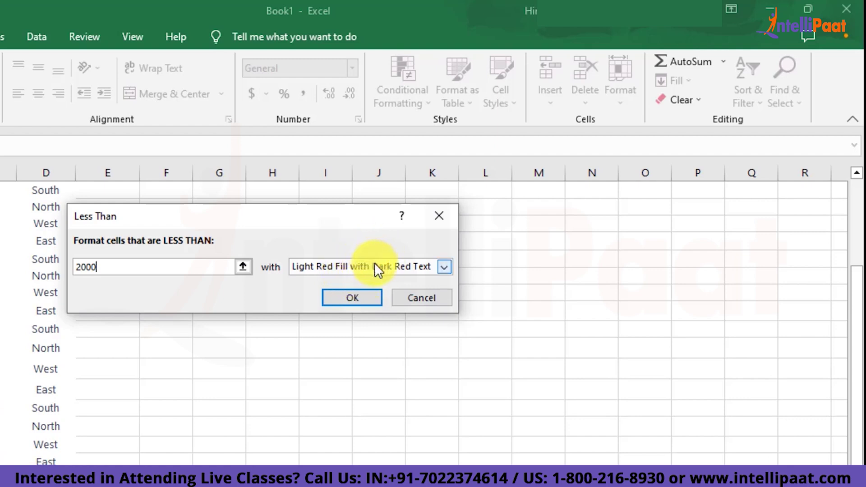
# Browse the custom format tabs, then apply Light Red Fill with Dark Red Text for values below 2000.
pyautogui.click(445, 264)
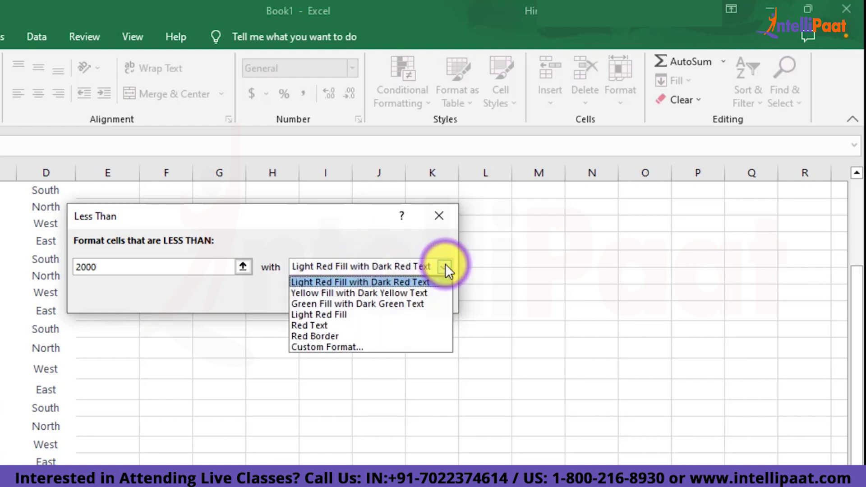
pyautogui.click(315, 348)
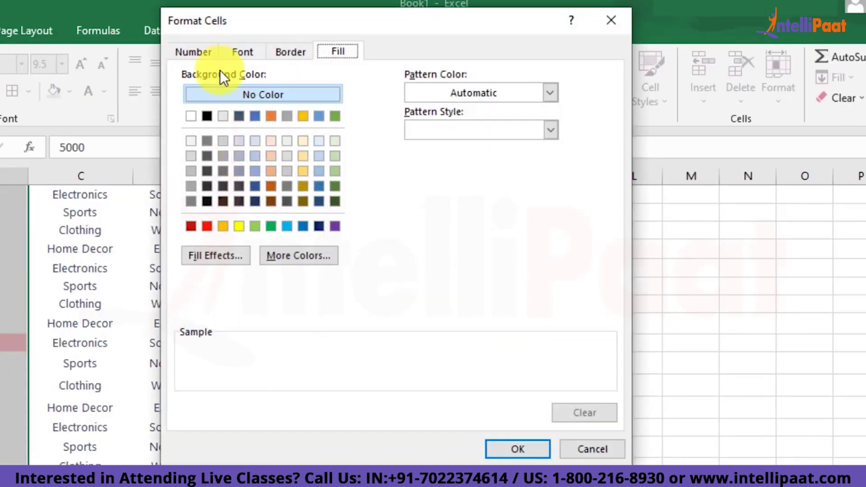
pyautogui.click(244, 54)
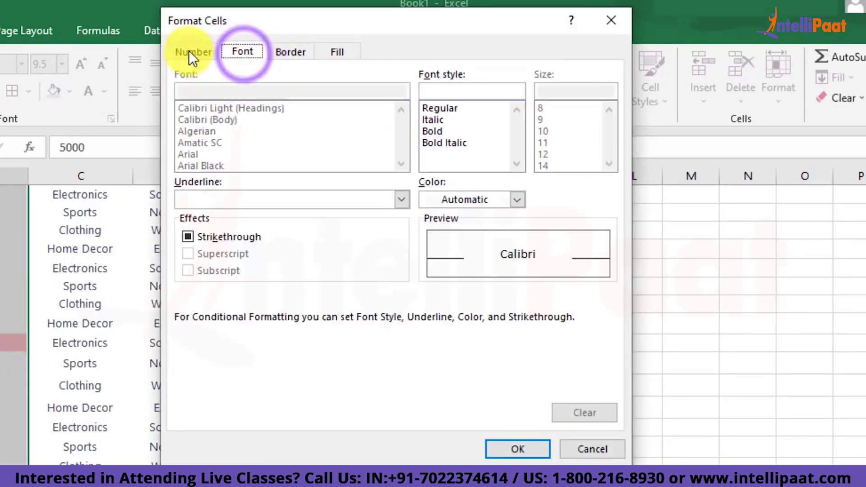
pyautogui.click(189, 50)
pyautogui.click(286, 53)
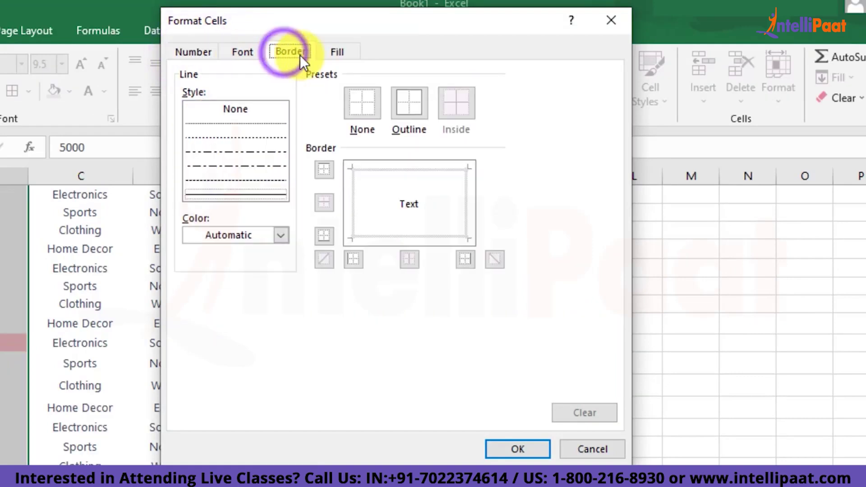
pyautogui.click(345, 59)
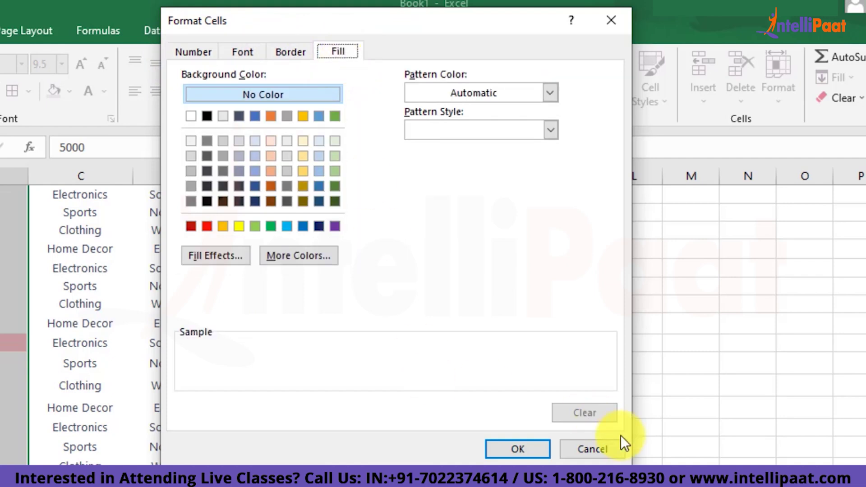
pyautogui.click(593, 450)
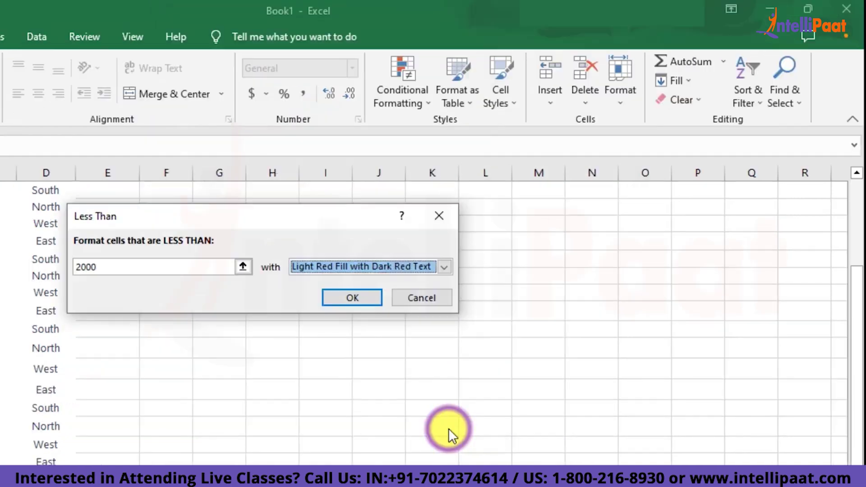
pyautogui.click(356, 298)
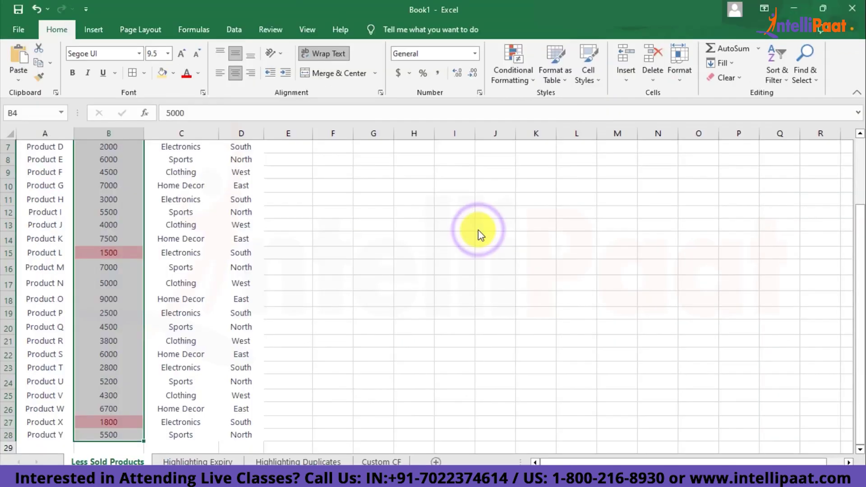
# Deselect and step through column B to check the red-highlighted sales figures.
pyautogui.click(321, 266)
pyautogui.press('Left')
pyautogui.press('Left')
pyautogui.press('Left')
pyautogui.press('Left')
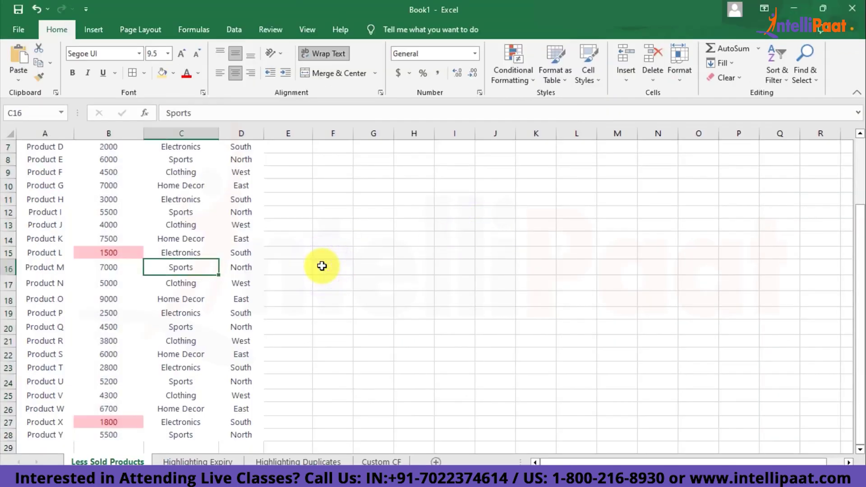
pyautogui.press('Up')
pyautogui.press('Up')
pyautogui.press('Up')
pyautogui.press('Up')
pyautogui.press('Up')
pyautogui.press('Up')
pyautogui.press('Up')
pyautogui.press('Up')
pyautogui.press('Up')
pyautogui.press('Up')
pyautogui.press('Up')
pyautogui.press('Up')
pyautogui.press('Up')
pyautogui.press('Up')
pyautogui.press('Up')
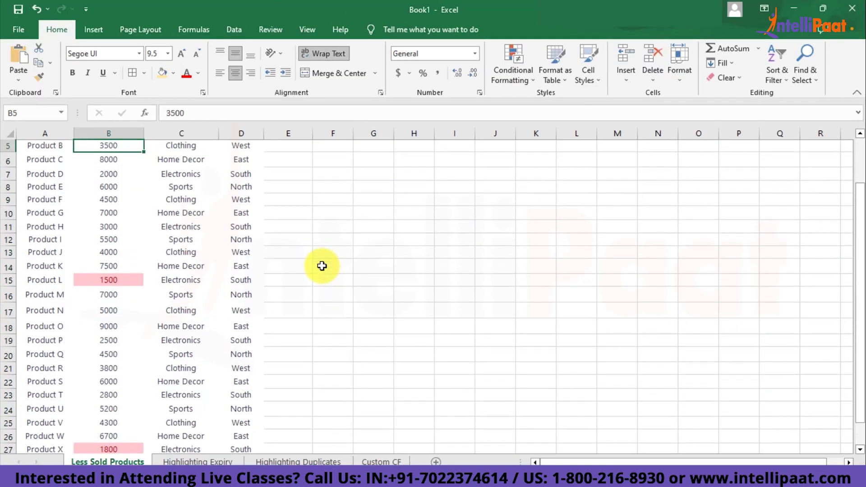
pyautogui.press('Down')
pyautogui.press('Down')
pyautogui.press('Down')
pyautogui.press('Down')
pyautogui.press('Down')
pyautogui.press('Down')
pyautogui.press('Down')
pyautogui.press('Down')
pyautogui.press('Down')
pyautogui.press('Down')
pyautogui.press('Down')
pyautogui.press('Down')
pyautogui.press('Down')
pyautogui.press('Down')
pyautogui.press('Down')
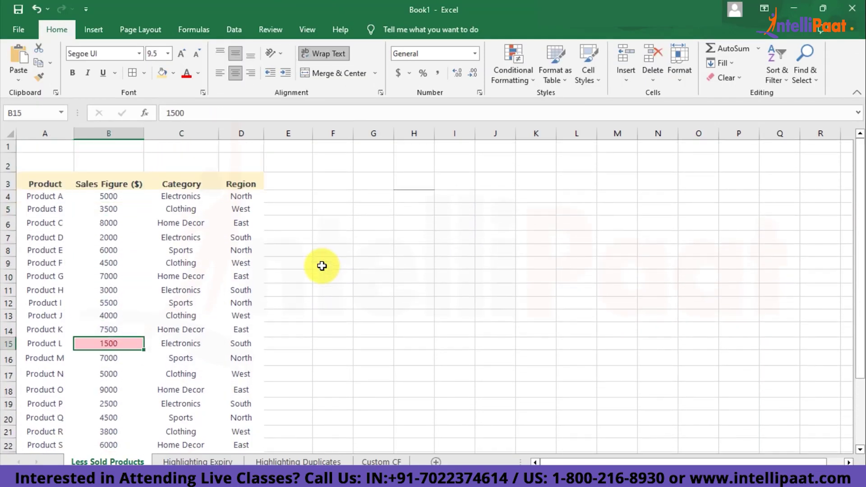
pyautogui.press('Down')
pyautogui.press('Down')
pyautogui.press('Down')
pyautogui.press('Down')
pyautogui.press('Down')
pyautogui.press('Down')
pyautogui.press('Down')
pyautogui.press('Down')
pyautogui.press('Down')
pyautogui.press('Down')
pyautogui.press('Down')
pyautogui.press('Down')
pyautogui.press('Down')
pyautogui.press('Down')
pyautogui.press('Down')
pyautogui.press('Down')
pyautogui.press('Down')
pyautogui.press('Down')
pyautogui.press('Down')
pyautogui.press('Down')
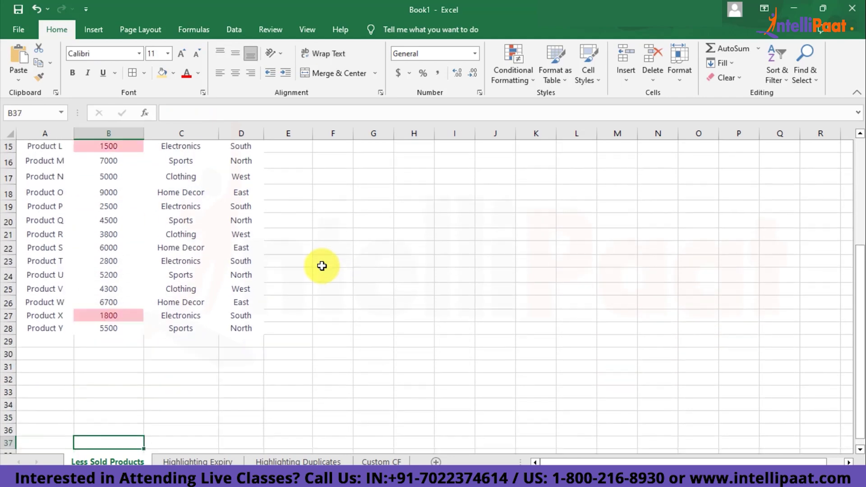
# Go to the Highlighting Expiry sheet and select an expiry date in column B.
pyautogui.press('Up')
pyautogui.press('Up')
pyautogui.press('Up')
pyautogui.press('Up')
pyautogui.press('Up')
pyautogui.press('Up')
pyautogui.press('Up')
pyautogui.press('Up')
pyautogui.press('Up')
pyautogui.press('Up')
pyautogui.press('Up')
pyautogui.press('Up')
pyautogui.press('Up')
pyautogui.press('Up')
pyautogui.press('Up')
pyautogui.press('Up')
pyautogui.press('Up')
pyautogui.press('Up')
pyautogui.press('Up')
pyautogui.press('Up')
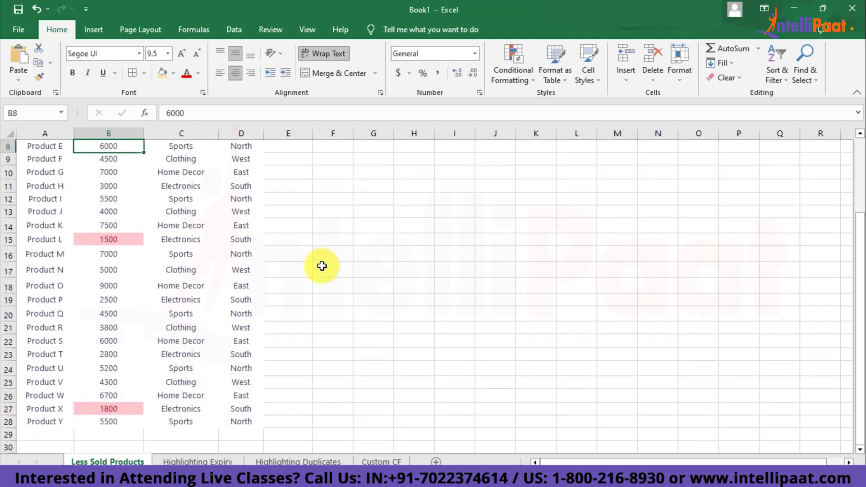
pyautogui.hotkey('ctrl', 'pagedown')
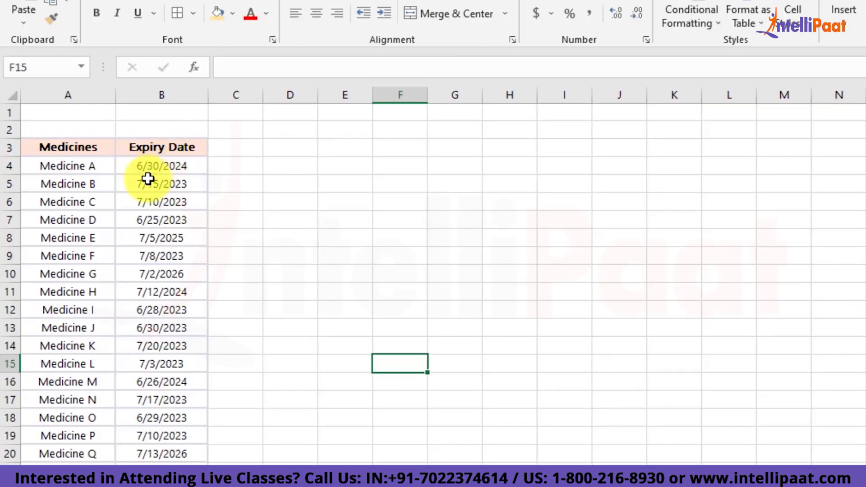
pyautogui.click(110, 197)
# Select all expiry dates in column B from B4 downward for conditional formatting.
pyautogui.press('Up')
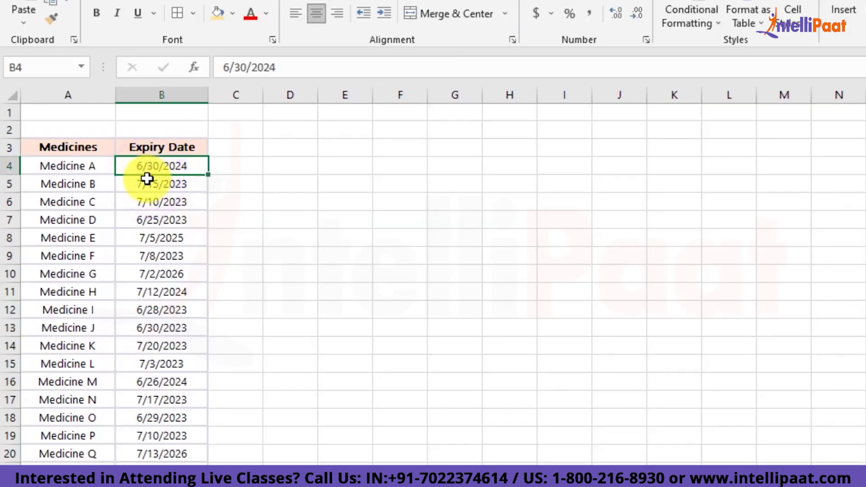
pyautogui.hotkey('ctrl', 'shift', 'Down')
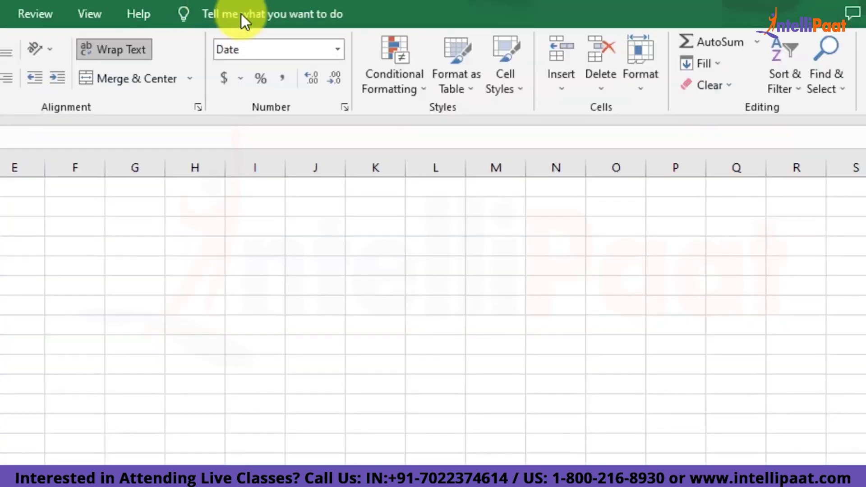
pyautogui.click(383, 53)
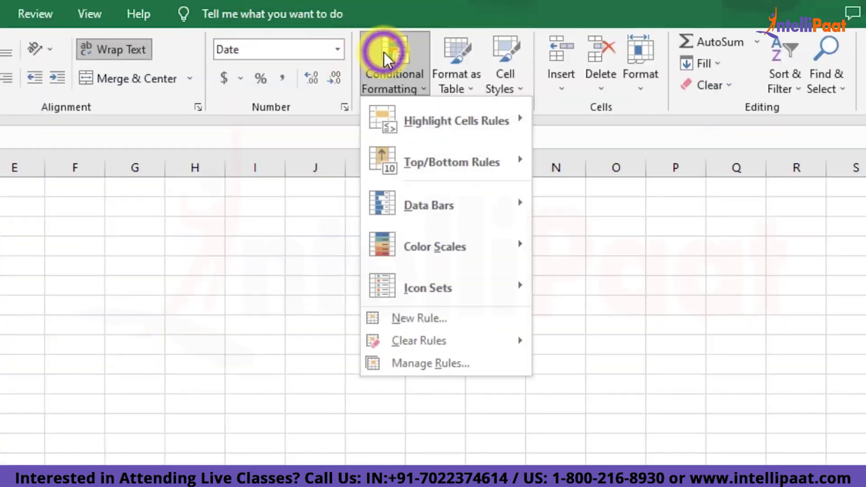
# Add an A Date Occurring rule for This week with Light Red Fill and Dark Red Text.
pyautogui.moveTo(500, 120)
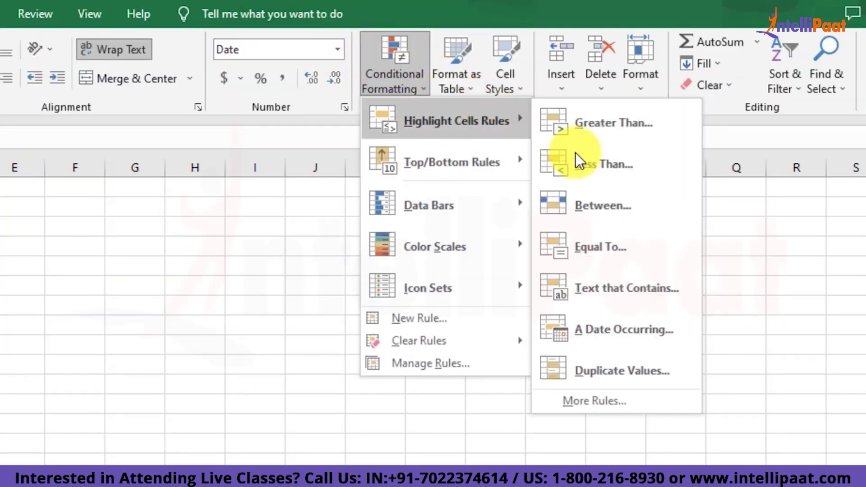
pyautogui.click(652, 331)
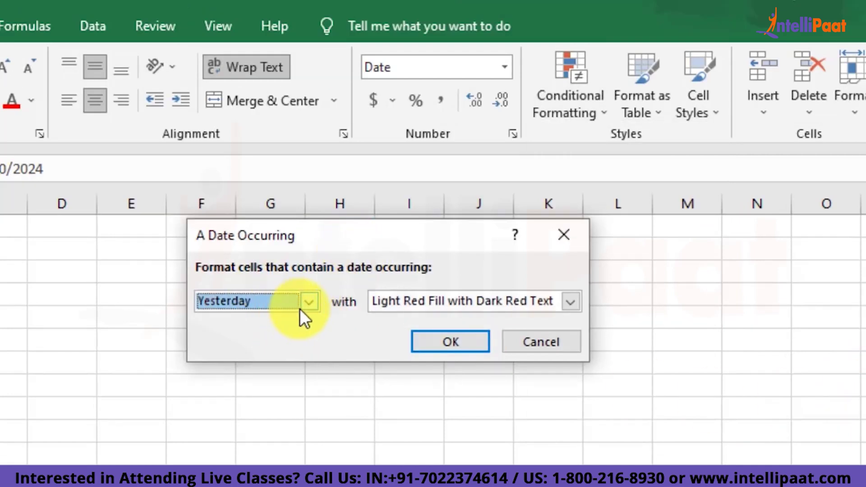
pyautogui.click(310, 303)
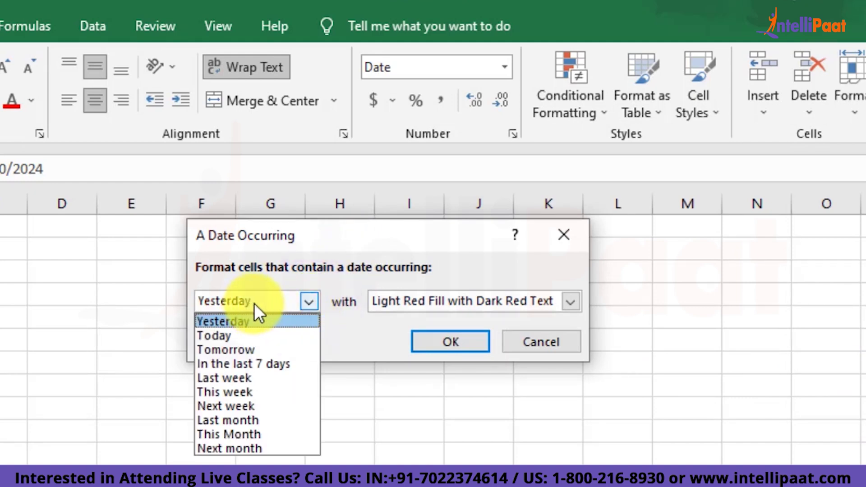
pyautogui.click(228, 389)
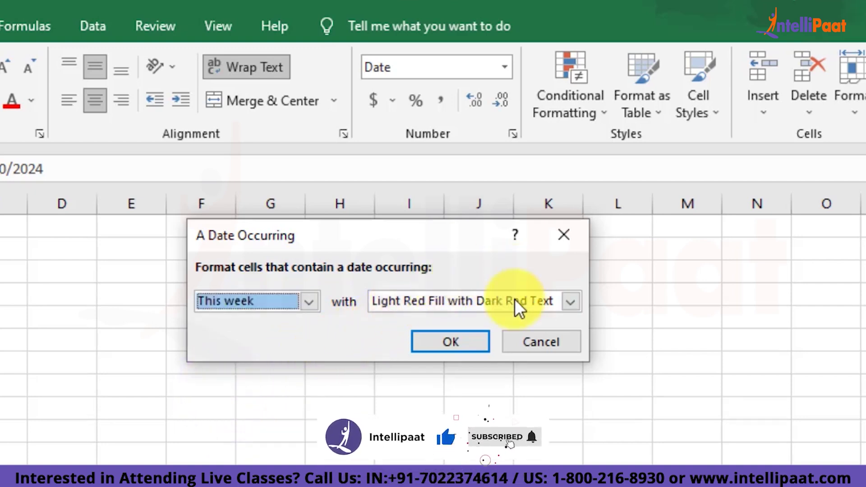
pyautogui.click(464, 342)
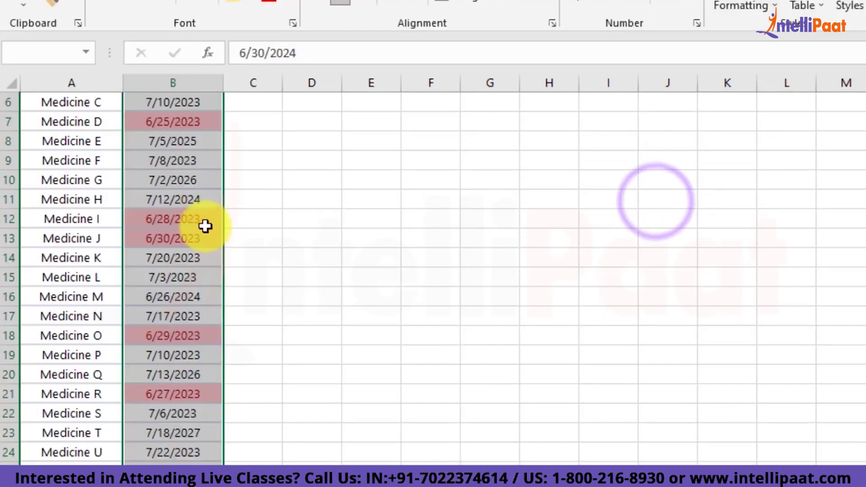
# Check the highlighted expiry dates in column B, then move to the Highlighting Duplicates sheet.
pyautogui.click(190, 219)
pyautogui.press('Up')
pyautogui.press('Up')
pyautogui.press('Up')
pyautogui.press('Up')
pyautogui.press('Up')
pyautogui.press('Up')
pyautogui.press('Up')
pyautogui.press('Up')
pyautogui.press('Up')
pyautogui.press('Up')
pyautogui.press('Up')
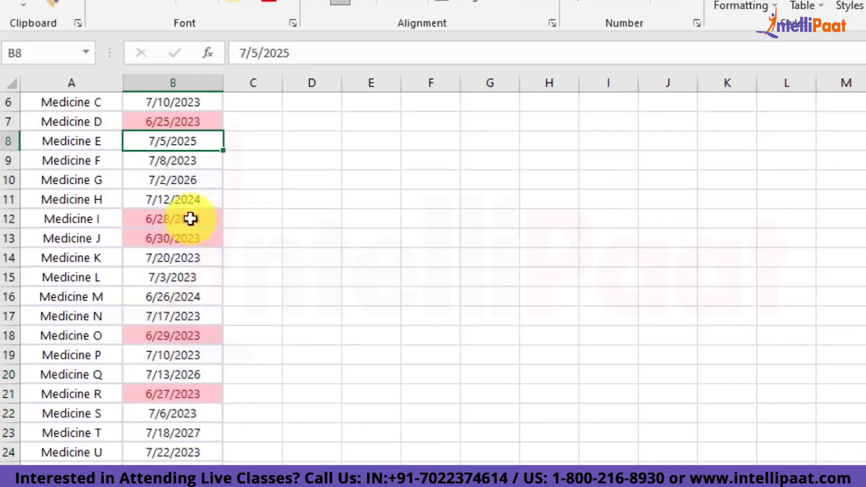
pyautogui.press('Down')
pyautogui.press('Down')
pyautogui.press('Down')
pyautogui.press('Down')
pyautogui.press('Down')
pyautogui.press('Down')
pyautogui.press('Down')
pyautogui.press('Down')
pyautogui.press('Down')
pyautogui.press('Down')
pyautogui.press('Down')
pyautogui.press('Down')
pyautogui.press('Down')
pyautogui.press('Down')
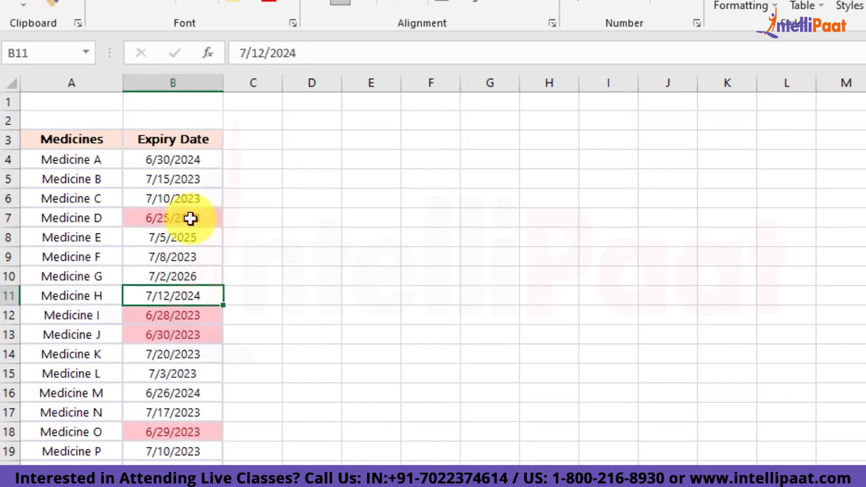
pyautogui.press('Down')
pyautogui.press('Down')
pyautogui.press('Down')
pyautogui.press('Down')
pyautogui.press('Down')
pyautogui.press('Down')
pyautogui.press('Down')
pyautogui.press('Down')
pyautogui.press('Down')
pyautogui.press('Down')
pyautogui.press('Down')
pyautogui.press('Down')
pyautogui.press('Down')
pyautogui.press('Down')
pyautogui.press('Down')
pyautogui.press('Down')
pyautogui.press('Down')
pyautogui.press('Down')
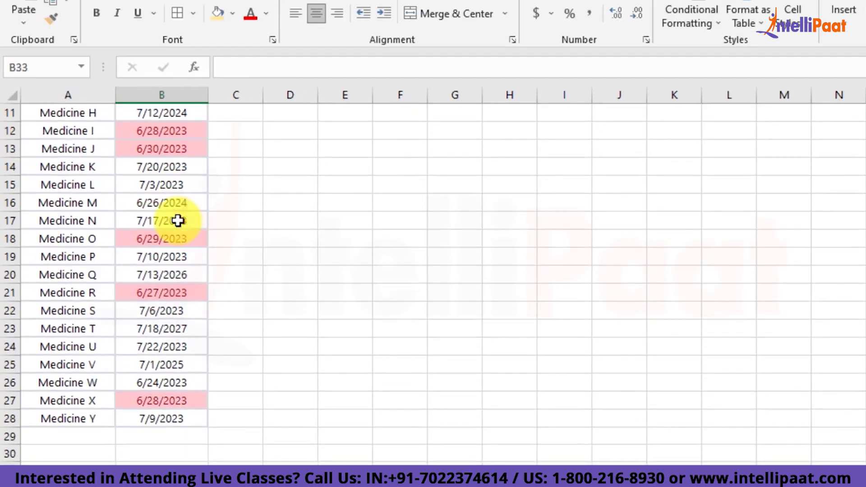
pyautogui.press('Up')
pyautogui.press('Up')
pyautogui.press('Up')
pyautogui.press('Up')
pyautogui.press('Up')
pyautogui.press('Up')
pyautogui.press('Up')
pyautogui.press('Up')
pyautogui.press('Up')
pyautogui.press('Up')
pyautogui.press('Up')
pyautogui.press('Up')
pyautogui.press('Up')
pyautogui.press('Up')
pyautogui.press('Up')
pyautogui.press('Up')
pyautogui.press('Up')
pyautogui.press('Up')
pyautogui.press('Up')
pyautogui.press('Up')
pyautogui.press('Up')
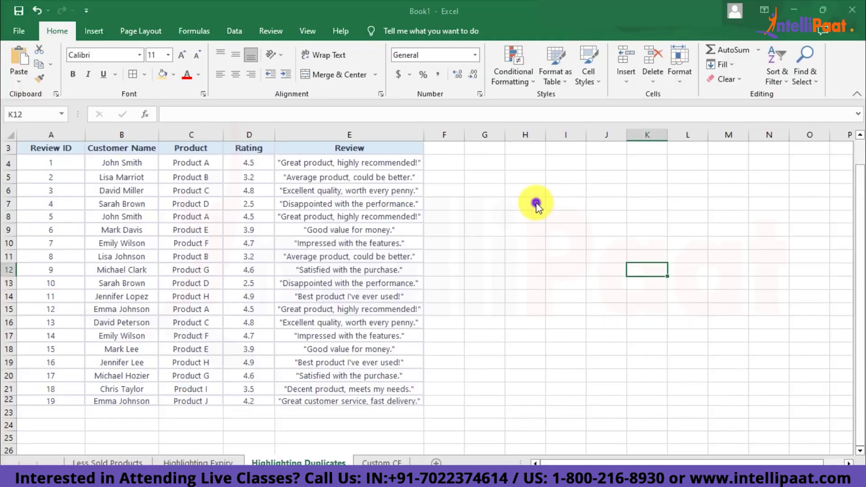
pyautogui.click(534, 202)
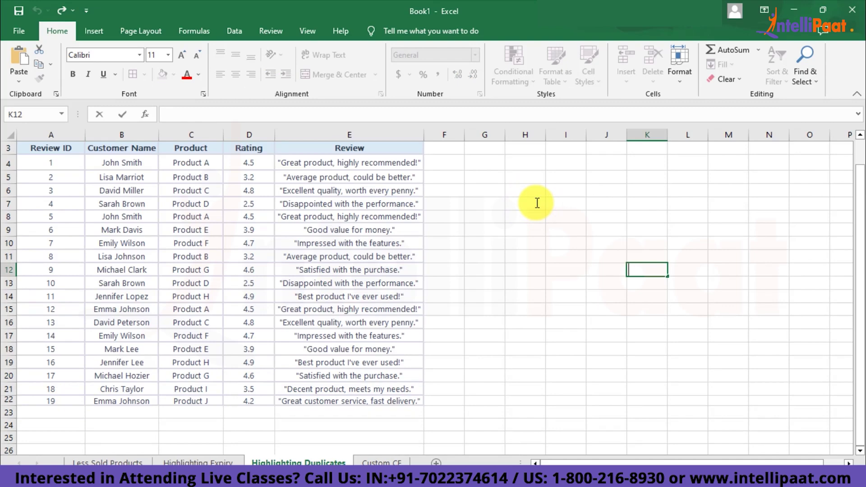
pyautogui.click(563, 270)
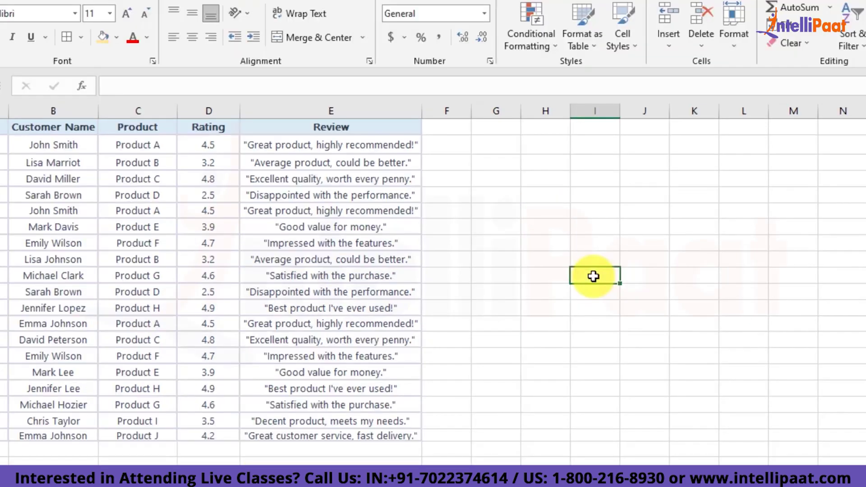
# Select all the names in the Customer Name column for conditional formatting.
pyautogui.click(62, 152)
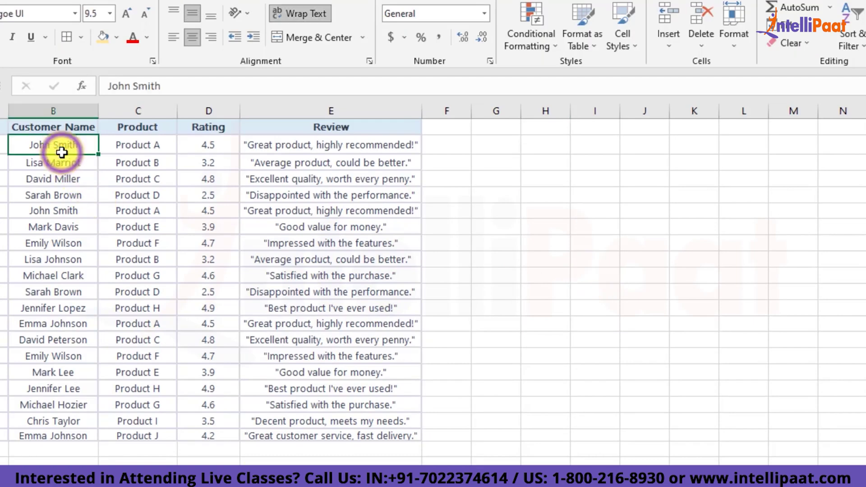
pyautogui.hotkey('ctrl', 'shift', 'Down')
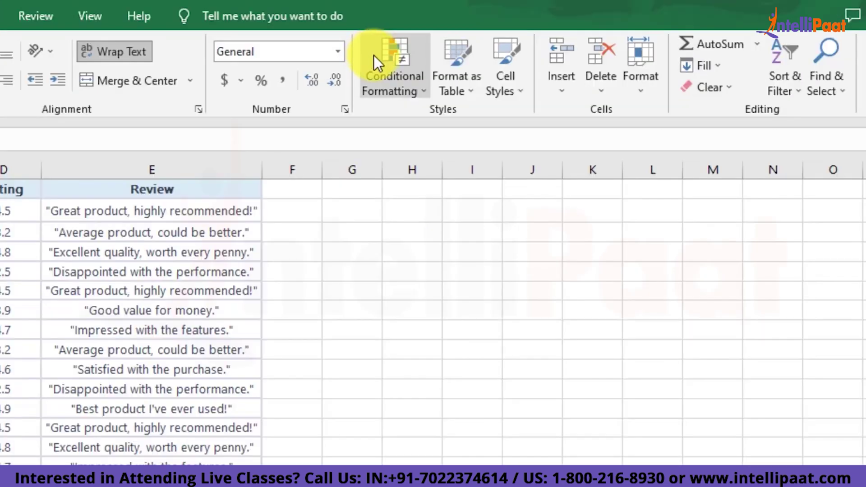
pyautogui.click(374, 56)
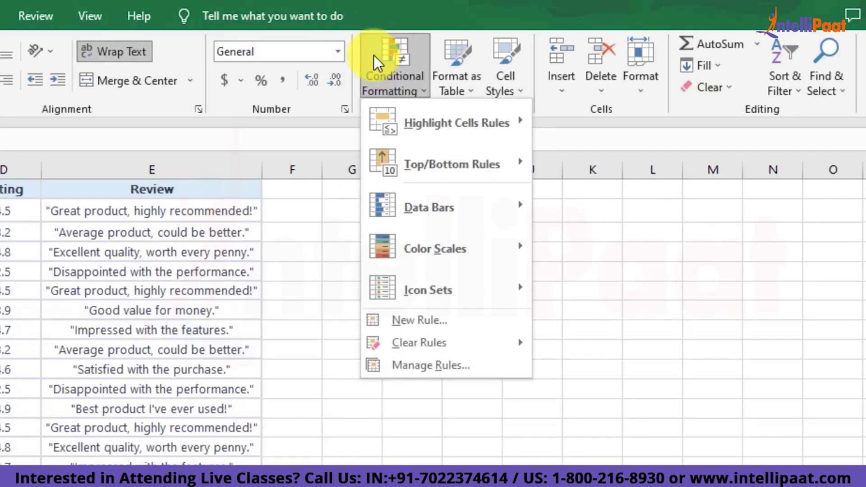
# Apply a Duplicate Values rule with Light Red Fill, then click the first customer name.
pyautogui.moveTo(504, 125)
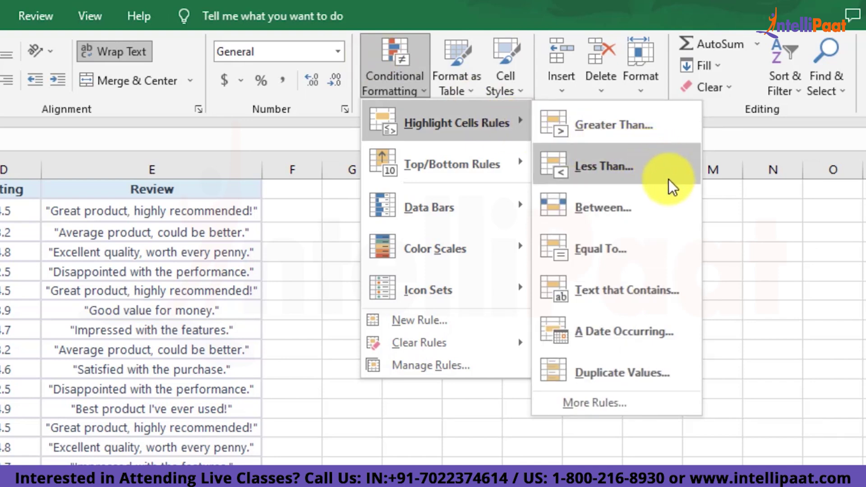
pyautogui.click(616, 374)
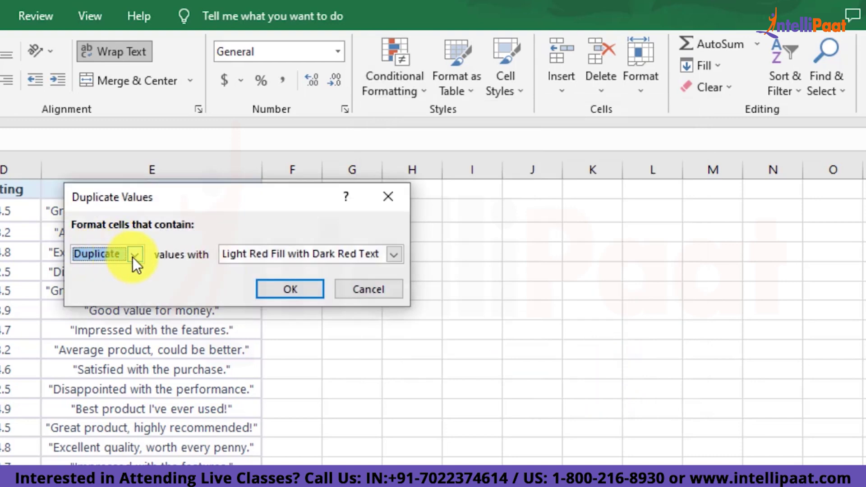
pyautogui.click(288, 289)
pyautogui.click(475, 302)
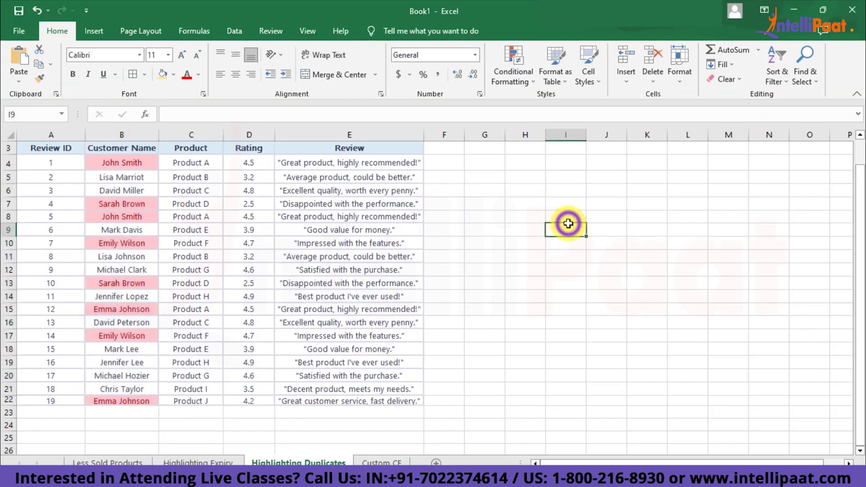
pyautogui.click(128, 165)
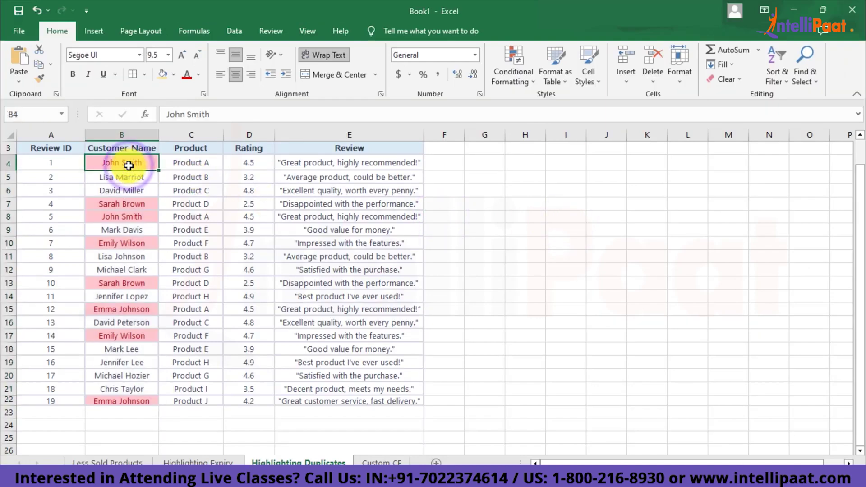
pyautogui.press('Down')
pyautogui.press('Down')
pyautogui.press('Down')
pyautogui.press('Down')
pyautogui.press('Down')
pyautogui.press('Down')
pyautogui.press('Down')
pyautogui.press('Down')
pyautogui.press('Down')
pyautogui.press('Down')
pyautogui.press('Down')
pyautogui.press('Down')
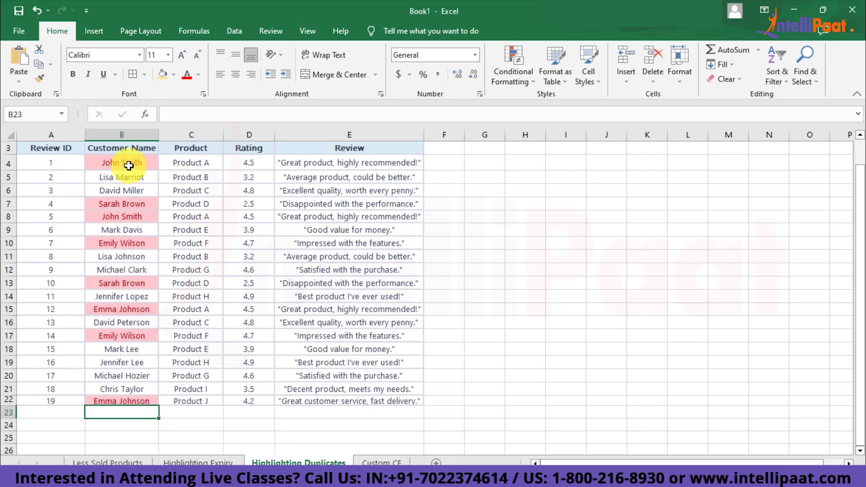
pyautogui.click(124, 151)
pyautogui.hotkey('ctrl', 'shift', 'Down')
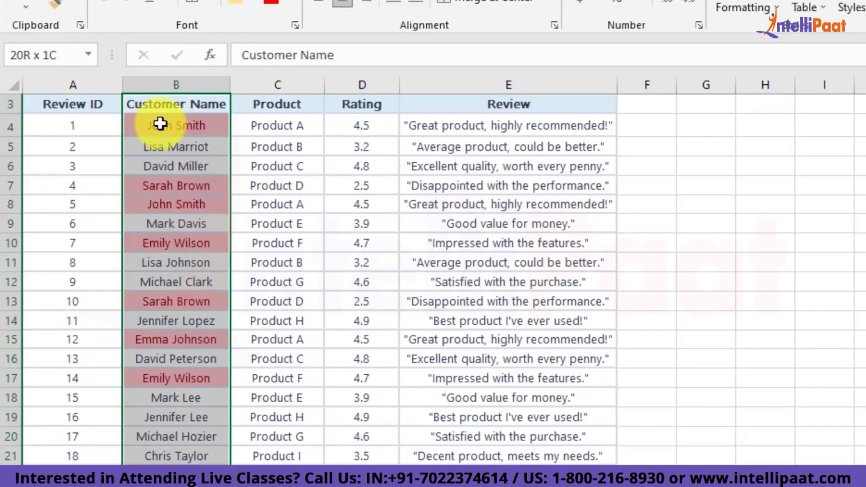
pyautogui.click(115, 162)
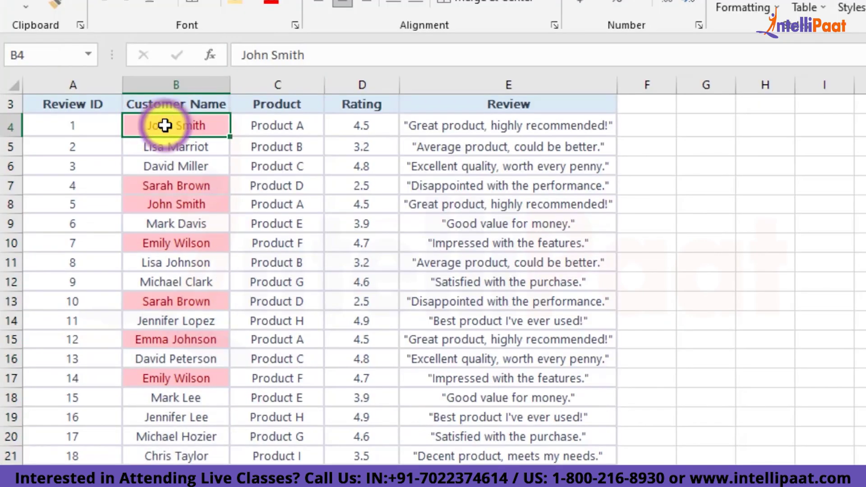
pyautogui.click(6, 128)
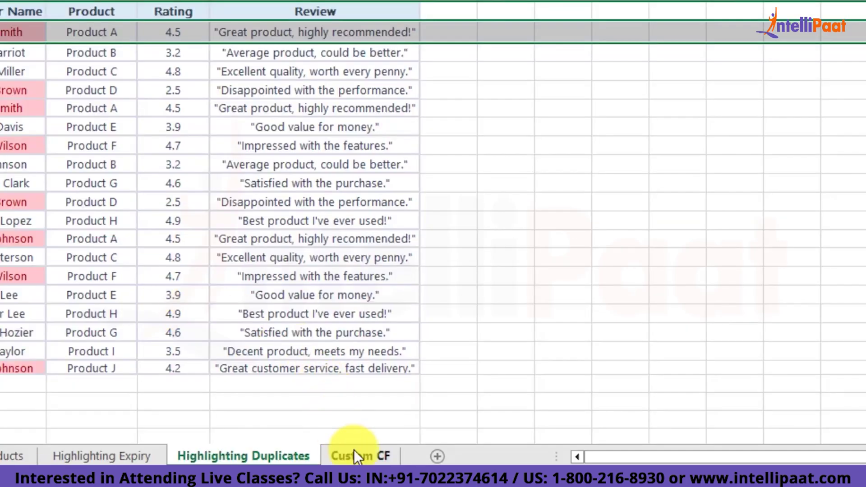
pyautogui.click(381, 463)
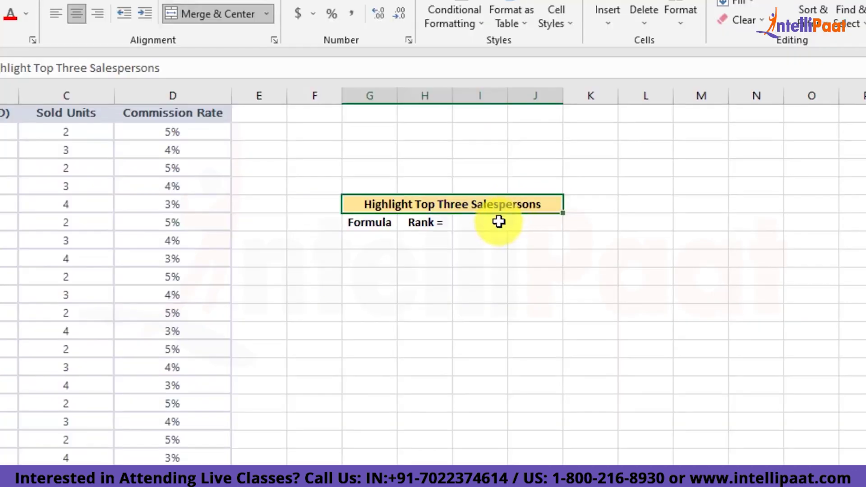
# On the Custom CF sheet, select the empty cell beside the Rank = label.
pyautogui.click(545, 228)
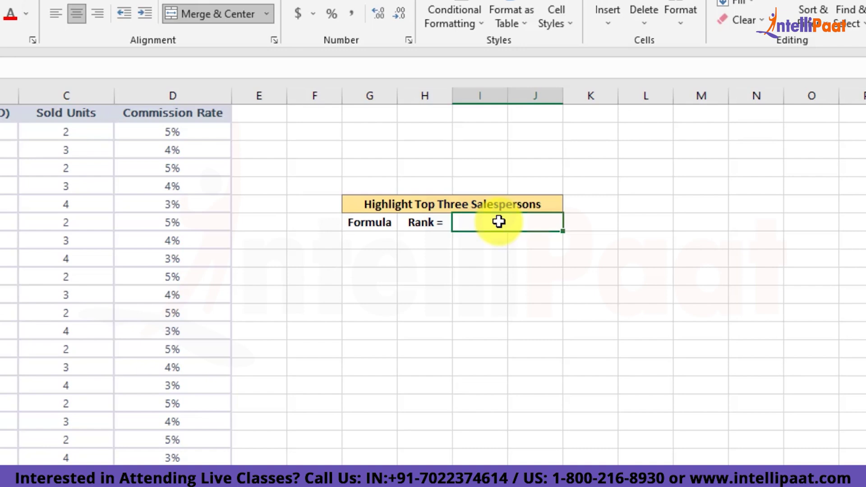
# Enter =RANK.AVG(B22,B4:B23,0) in I9, which returns 3 for the 71000 sale.
pyautogui.write('=')
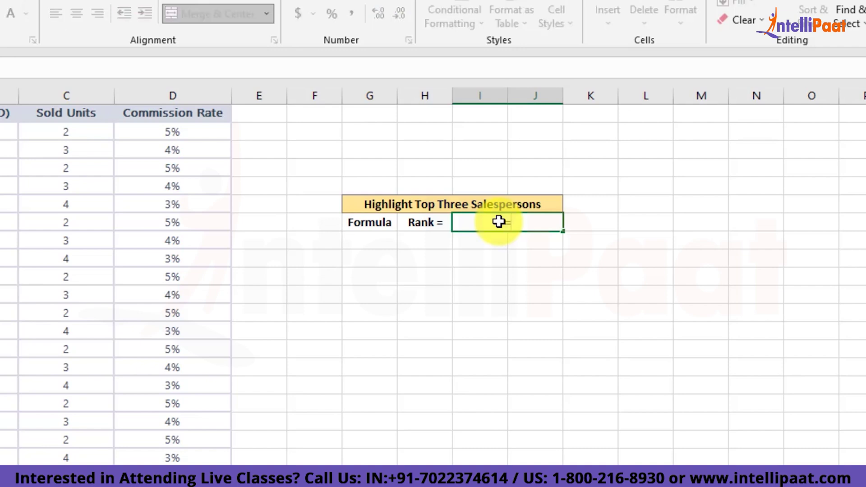
pyautogui.write('rank')
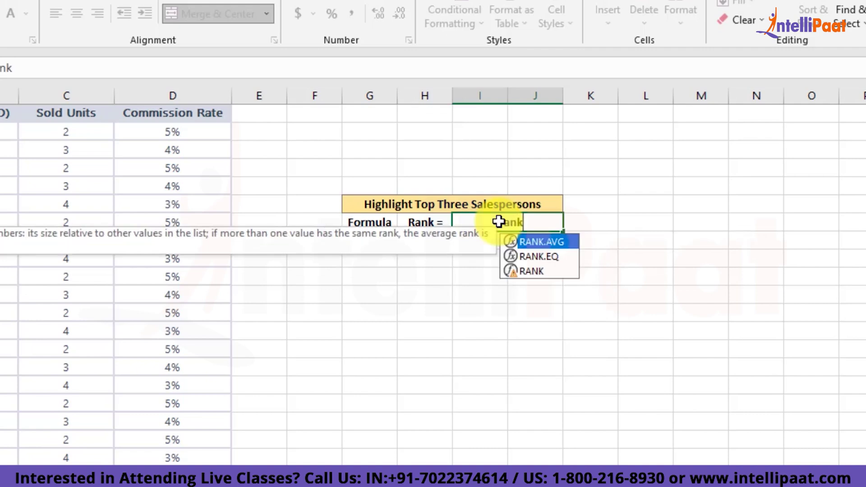
pyautogui.doubleClick(545, 241)
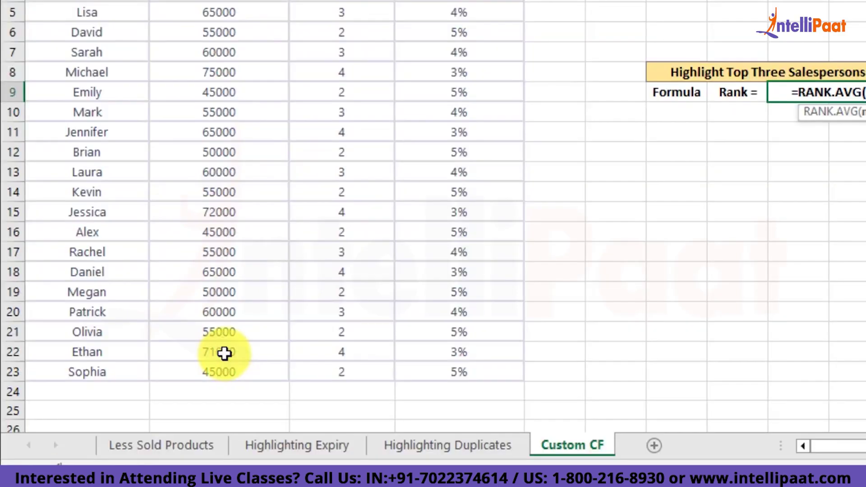
pyautogui.click(224, 353)
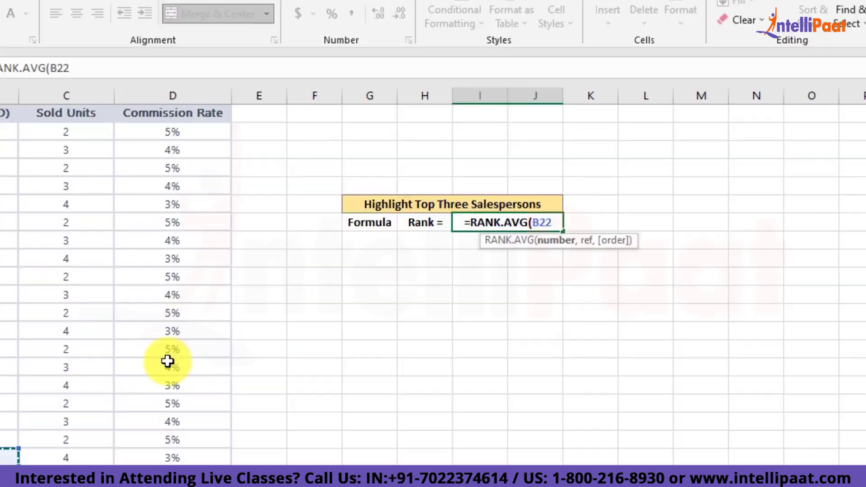
pyautogui.write(',')
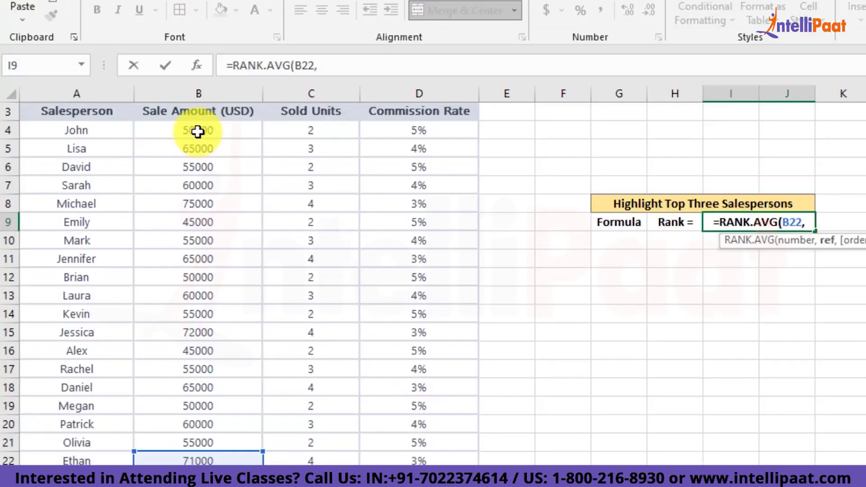
pyautogui.click(197, 131)
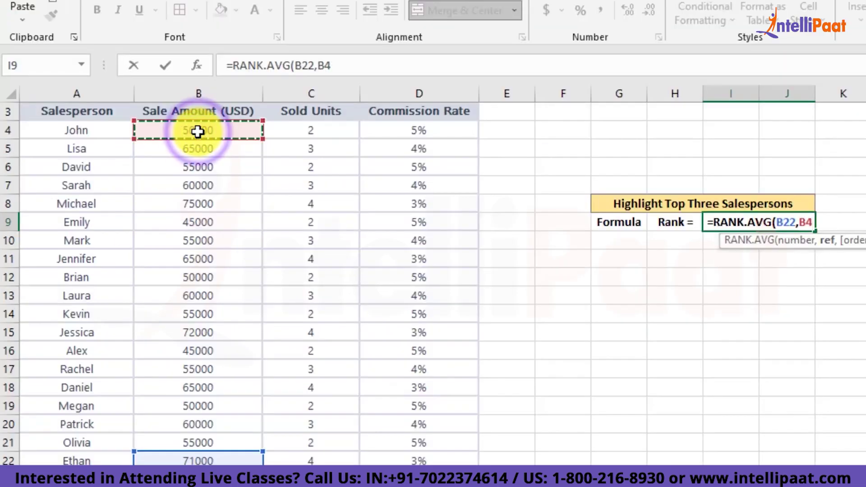
pyautogui.hotkey('ctrl', 'shift', 'Down')
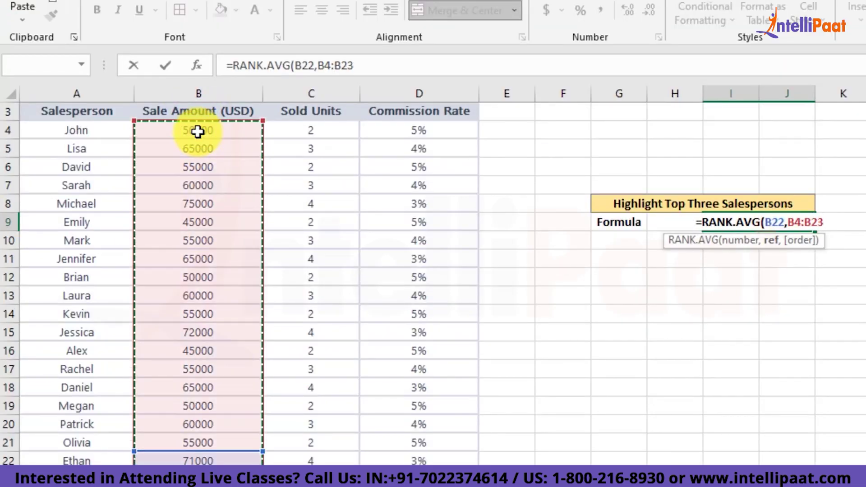
pyautogui.write(',')
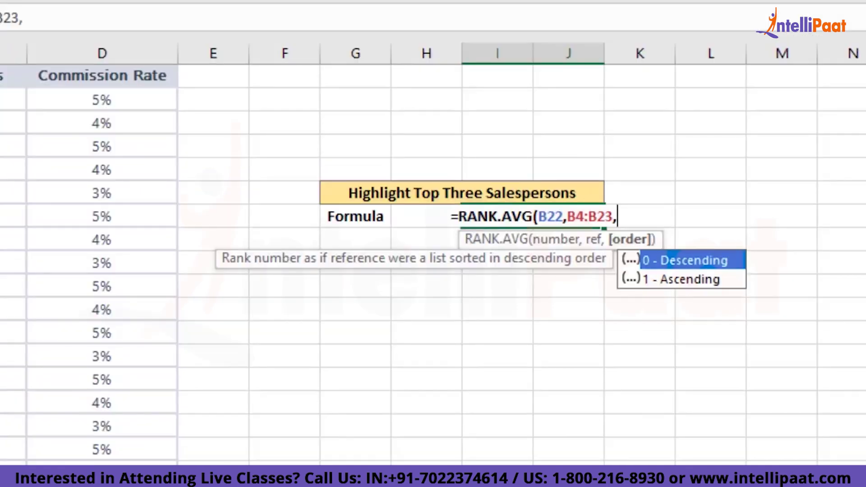
pyautogui.write('0')
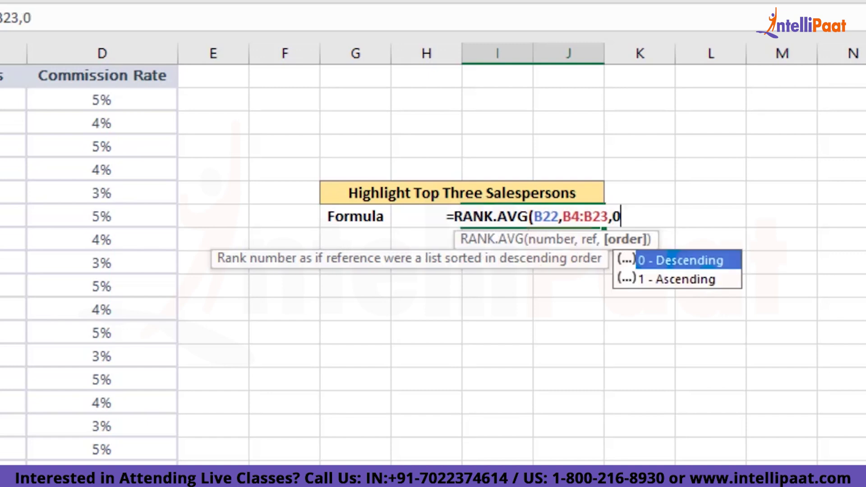
pyautogui.write(')')
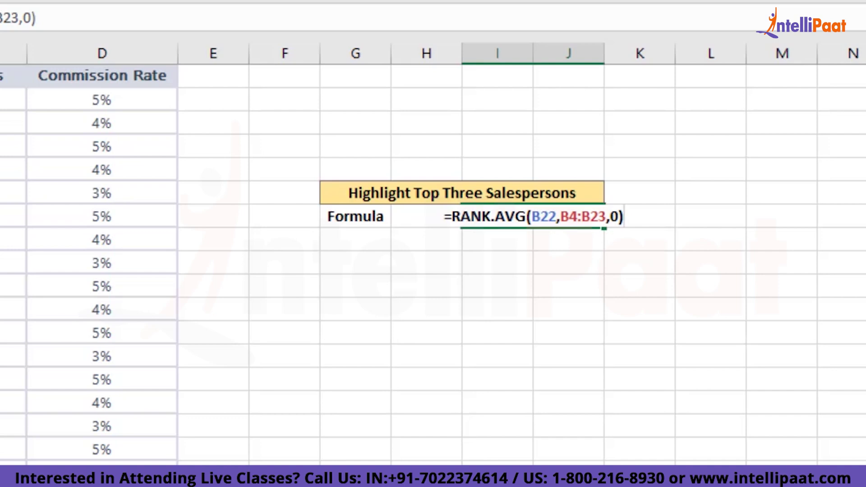
pyautogui.press('Return')
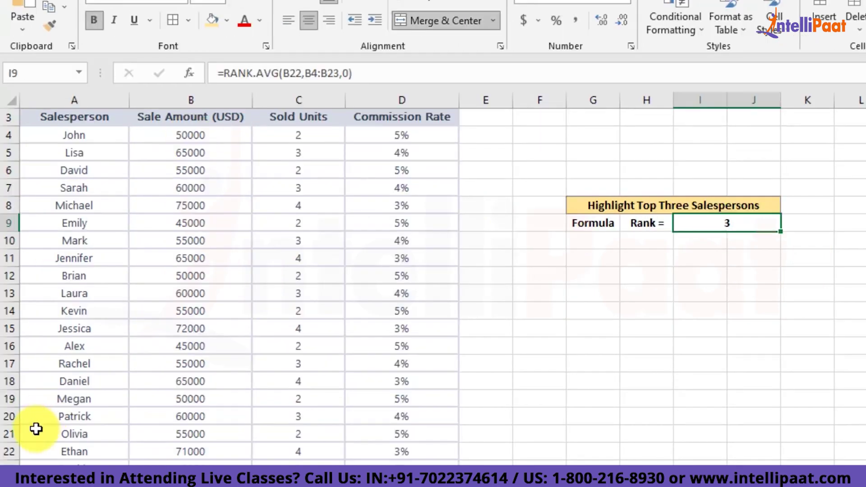
# Select the salesperson rows A4:D23 and open the Conditional Formatting menu.
pyautogui.click(53, 454)
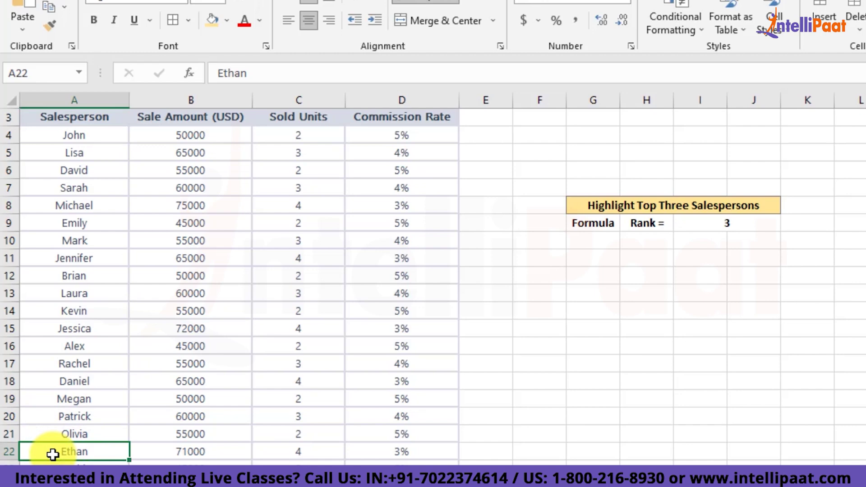
pyautogui.click(570, 416)
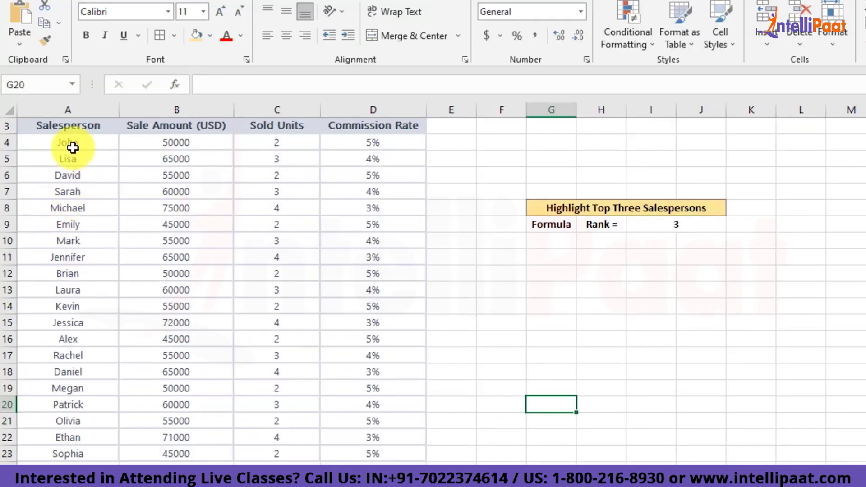
pyautogui.click(62, 165)
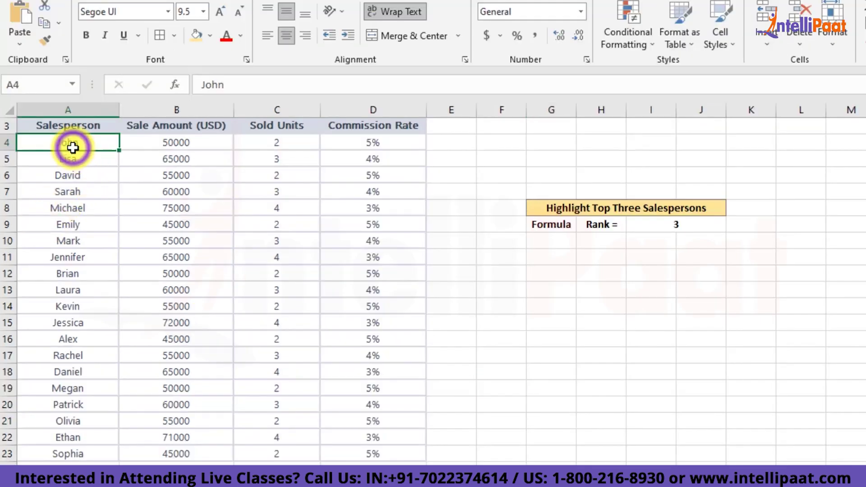
pyautogui.hotkey('ctrl', 'shift', 'Right')
pyautogui.hotkey('ctrl', 'shift', 'Down')
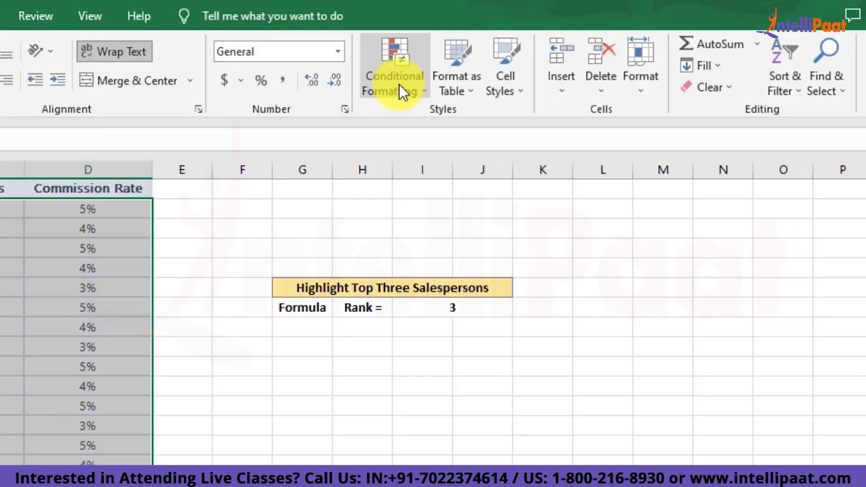
pyautogui.click(399, 85)
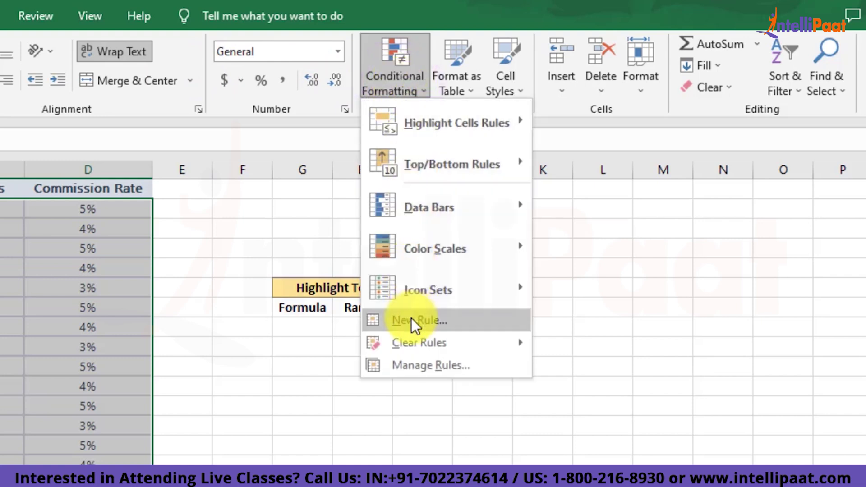
# Create a new rule of type 'Use a formula to determine which cells to format' and focus its formula box.
pyautogui.click(435, 317)
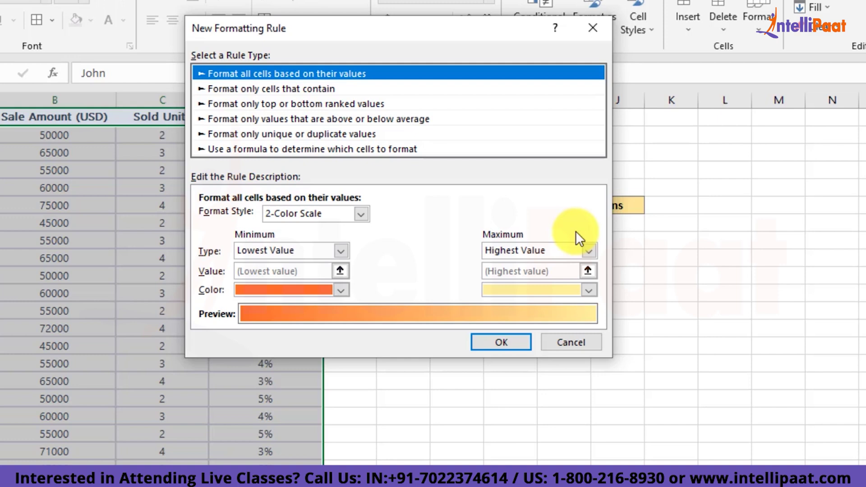
pyautogui.click(275, 148)
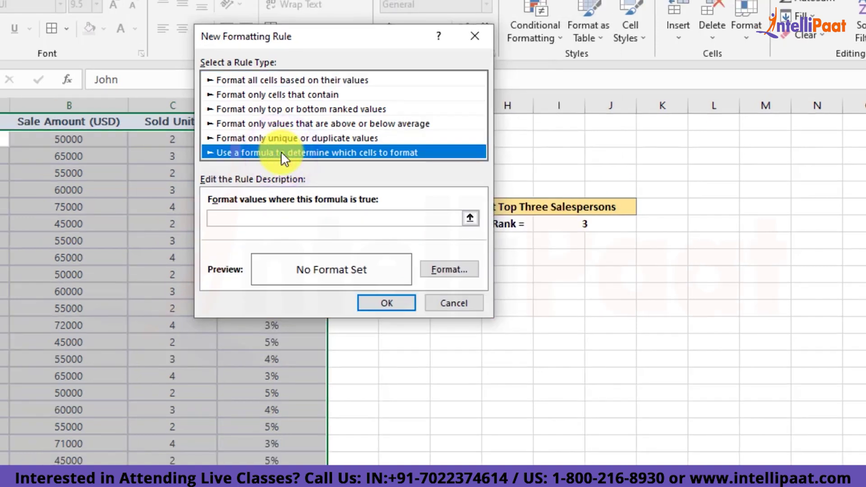
pyautogui.click(228, 220)
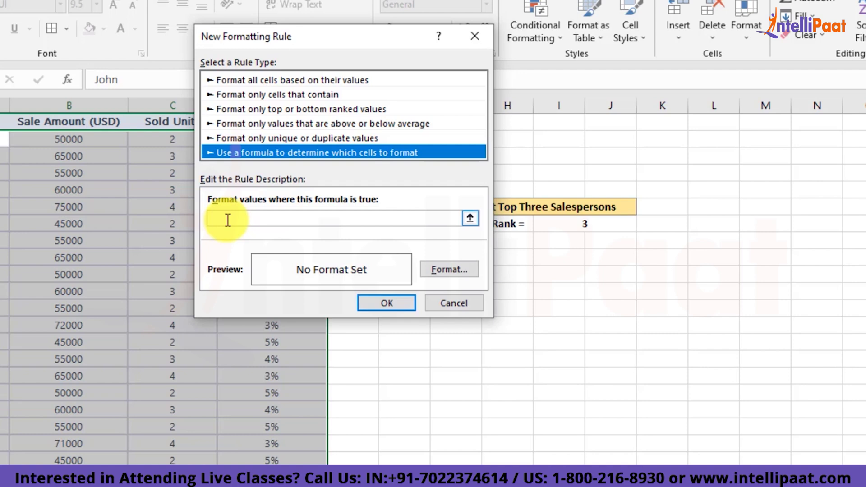
# Enter =rank.avg($B4,$B$4 in the rule formula, locking only the column of the first B4 reference.
pyautogui.click(229, 220)
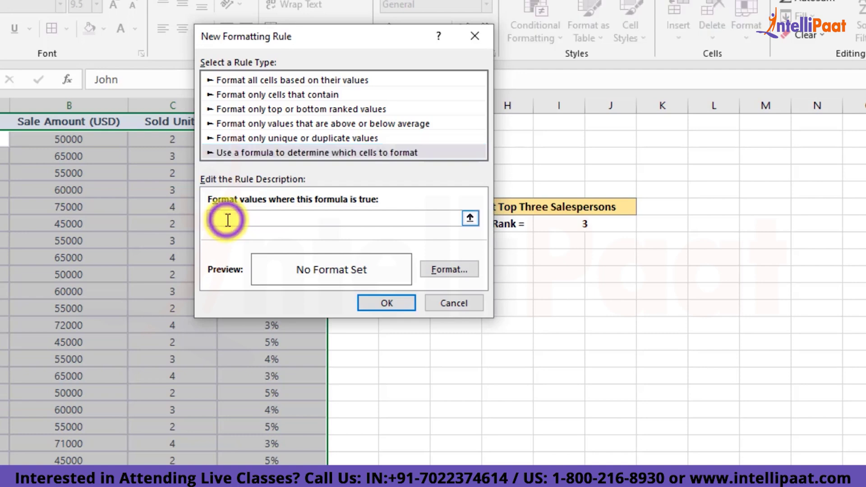
pyautogui.write('=ran')
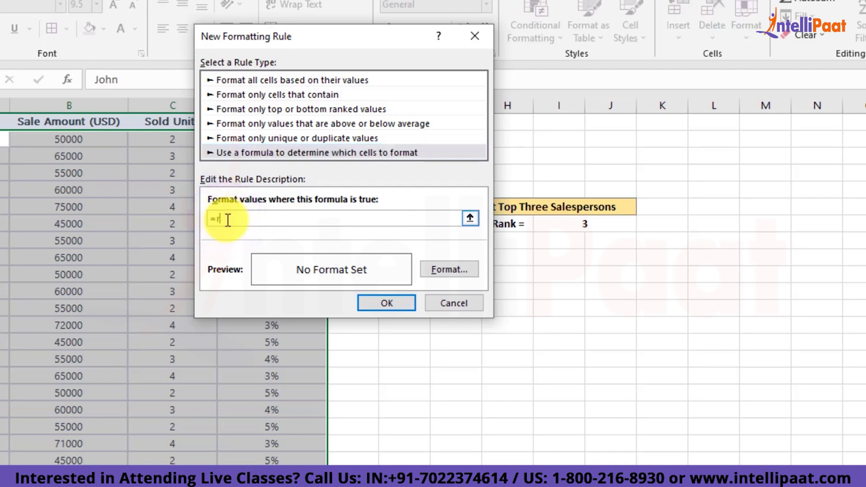
pyautogui.write('k.avg(')
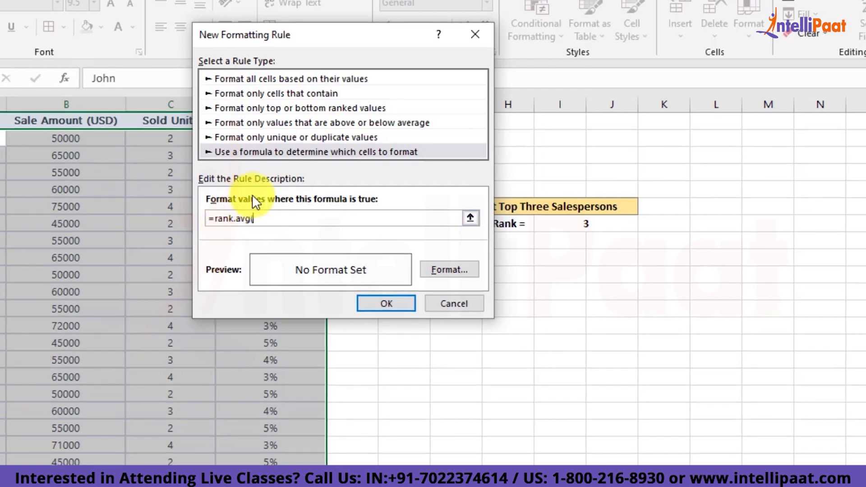
pyautogui.click(63, 140)
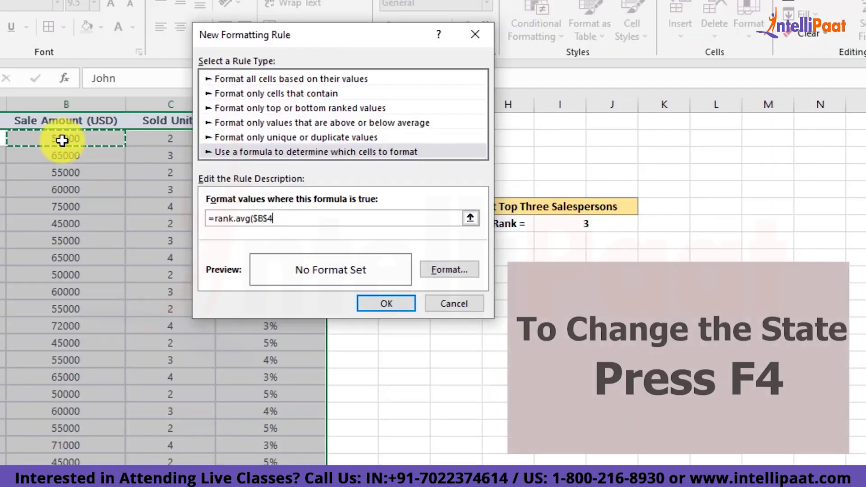
pyautogui.press('F4')
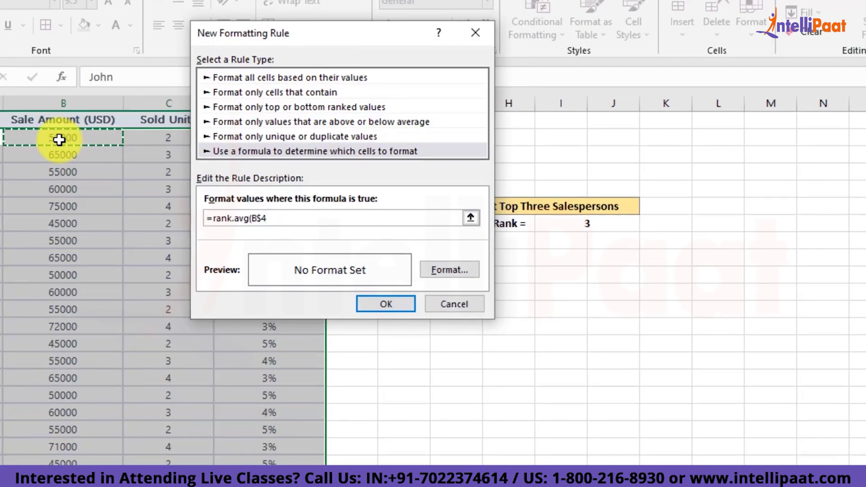
pyautogui.press('F4')
pyautogui.write(',')
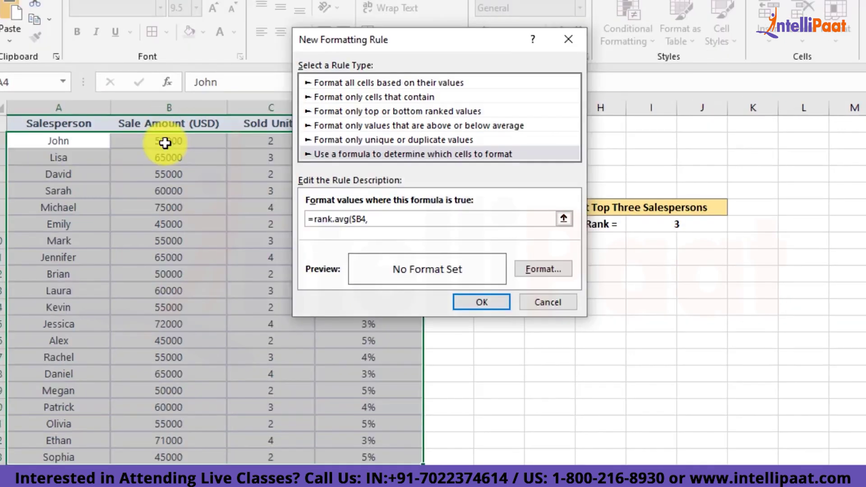
pyautogui.click(59, 140)
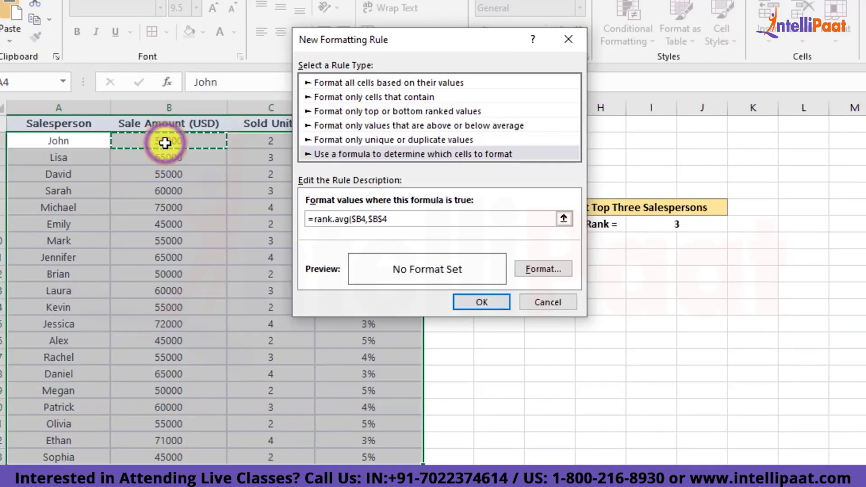
# Complete the rule formula as =rank.avg($B4,$B$4:$B$23,0)<=3.
pyautogui.hotkey('ctrl', 'shift', 'Down')
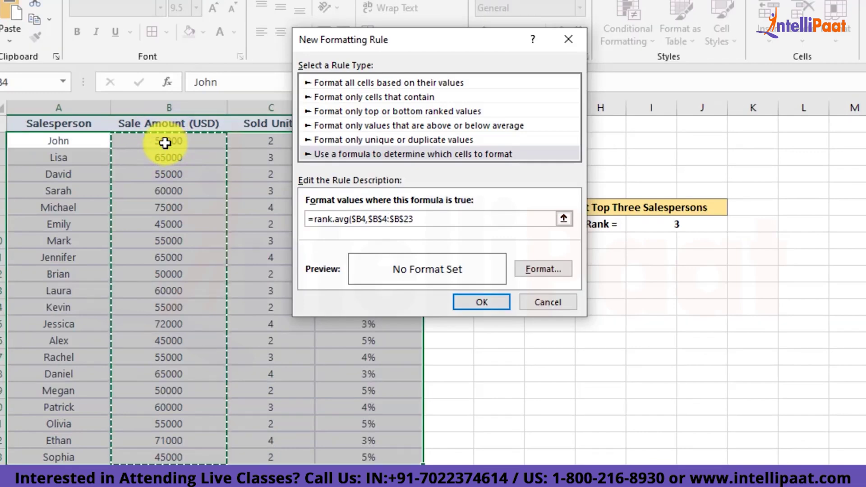
pyautogui.write(',')
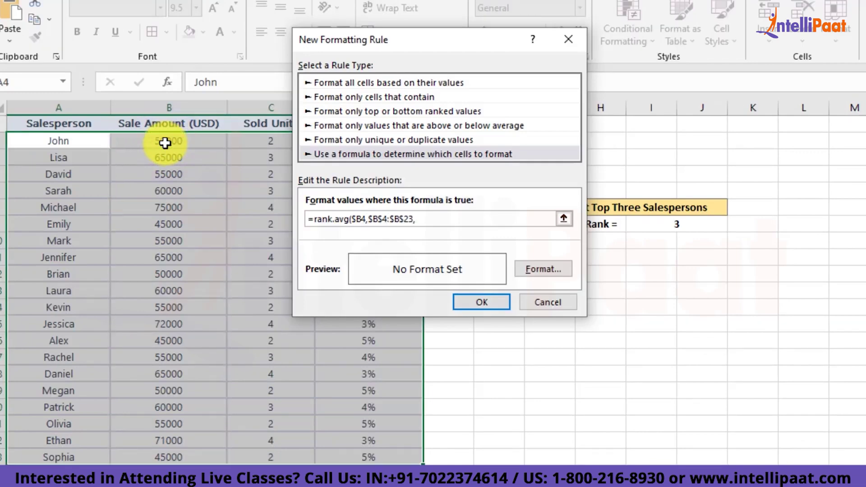
pyautogui.write('0')
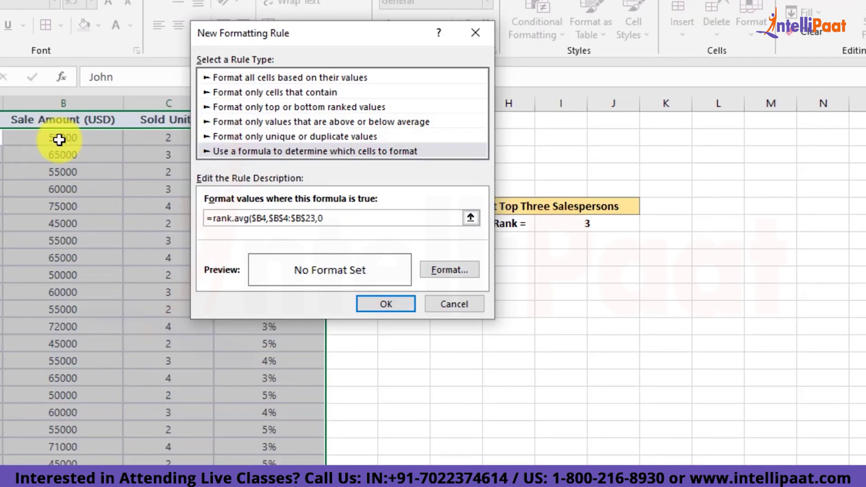
pyautogui.write(')')
pyautogui.write('<=')
pyautogui.write('3')
pyautogui.press('BackSpace')
pyautogui.write('3')
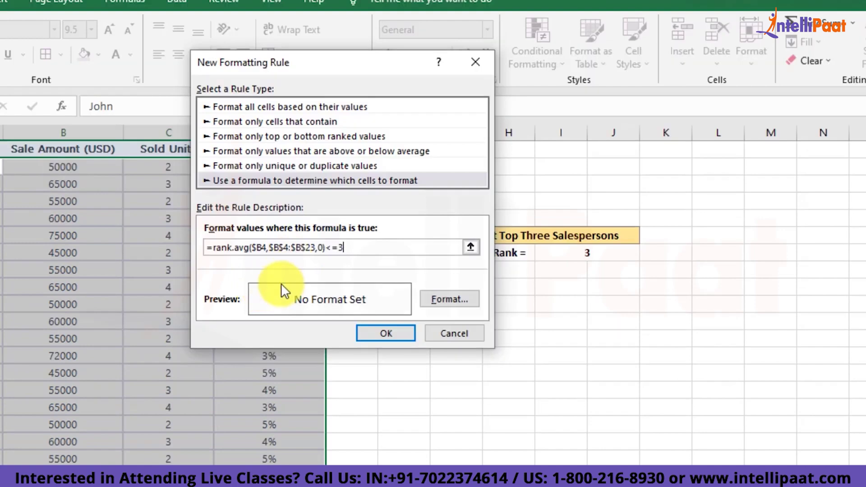
# Give matching rows a light green fill and bold italic text, then apply the rule.
pyautogui.click(446, 299)
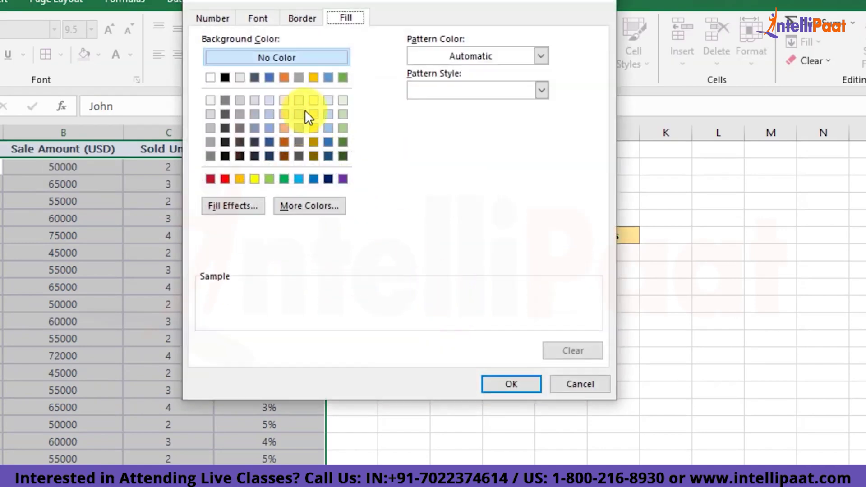
pyautogui.click(346, 125)
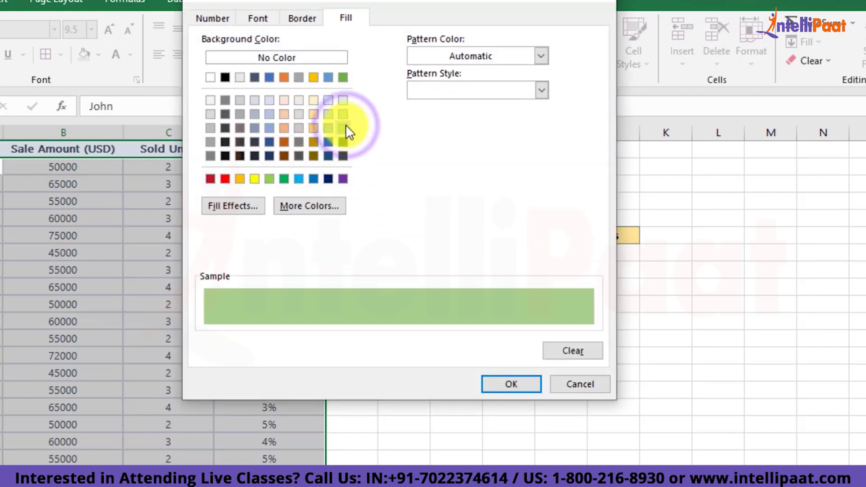
pyautogui.click(259, 18)
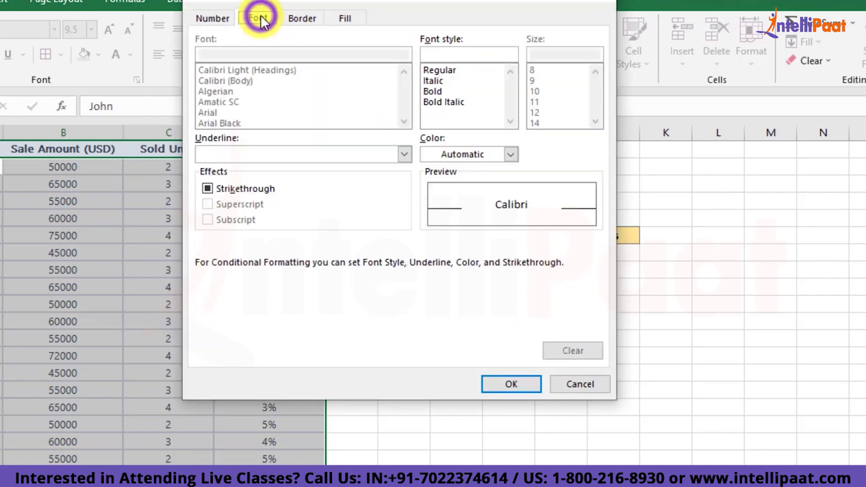
pyautogui.click(440, 100)
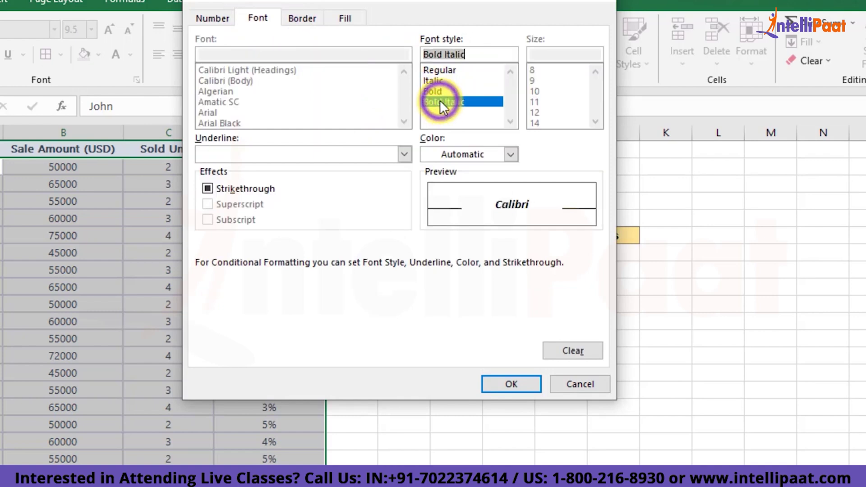
pyautogui.click(497, 383)
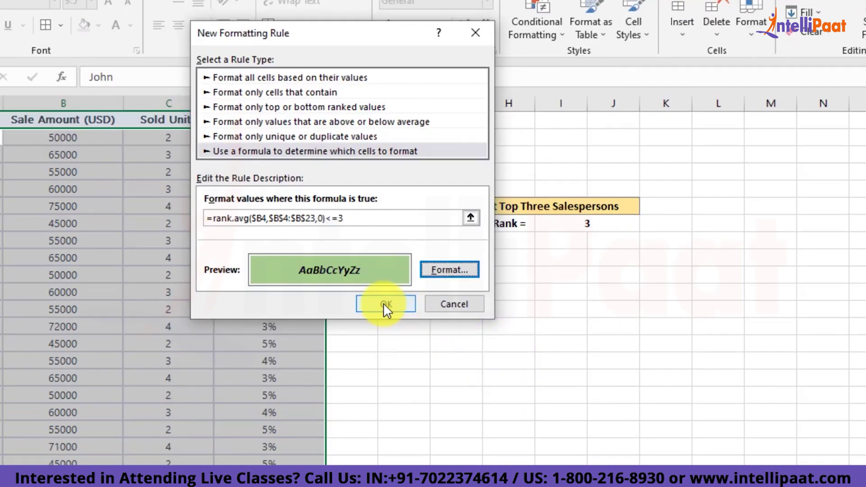
pyautogui.click(383, 303)
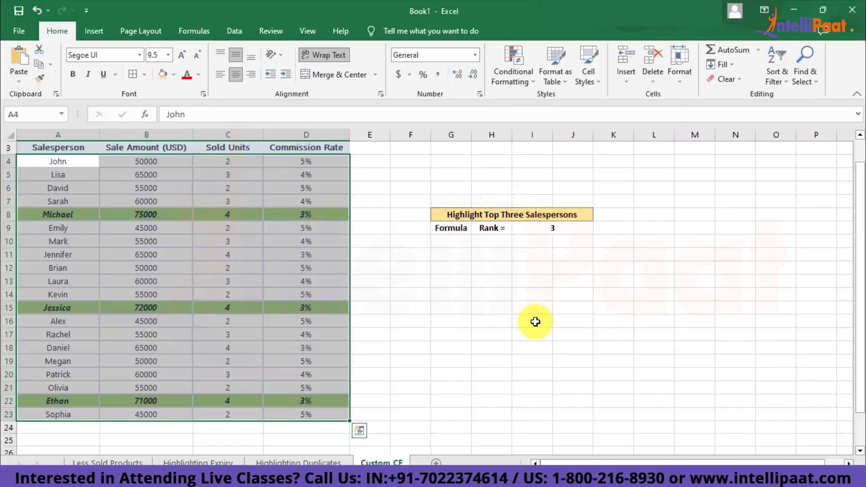
pyautogui.click(536, 322)
pyautogui.click(122, 215)
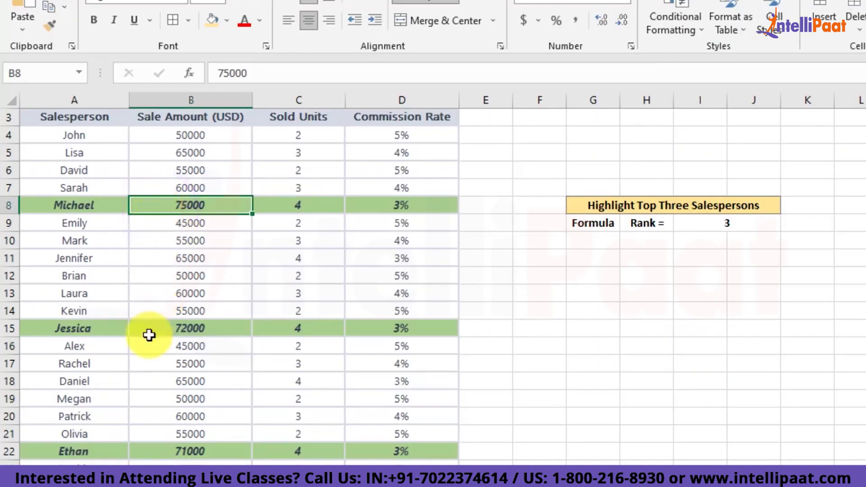
pyautogui.click(149, 335)
pyautogui.press('Down')
pyautogui.press('Down')
pyautogui.press('Down')
pyautogui.press('Down')
pyautogui.press('Down')
pyautogui.press('Down')
pyautogui.press('Down')
pyautogui.press('Up')
pyautogui.press('Up')
pyautogui.press('Up')
pyautogui.press('Up')
pyautogui.press('Up')
pyautogui.press('Up')
pyautogui.press('Up')
pyautogui.press('Up')
pyautogui.press('Up')
pyautogui.press('Up')
pyautogui.press('Up')
pyautogui.press('Up')
pyautogui.press('Up')
pyautogui.press('Up')
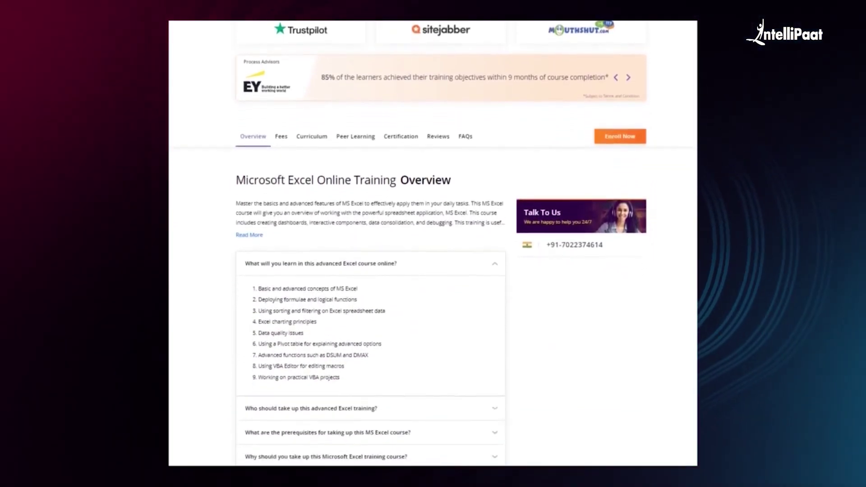
# Scroll past Course Fees and Course Content to the Excel Training Project and Peer Learning sections.
pyautogui.scroll(-2, 433, 239)
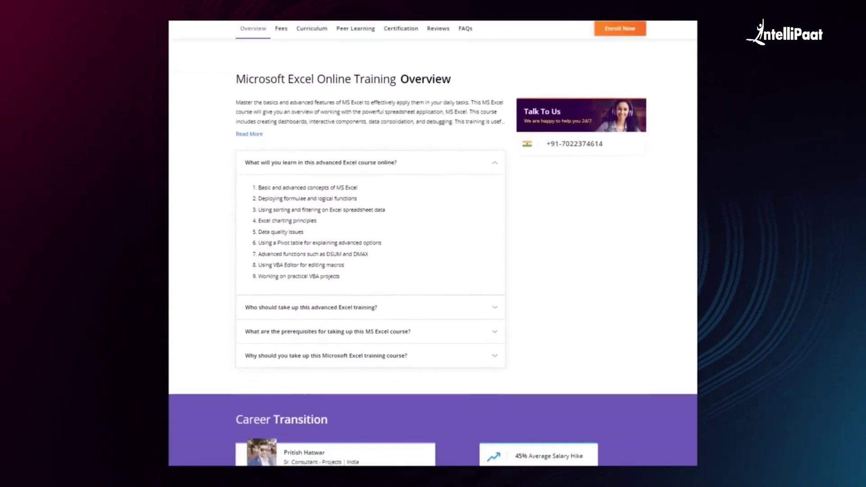
pyautogui.scroll(-2, 433, 239)
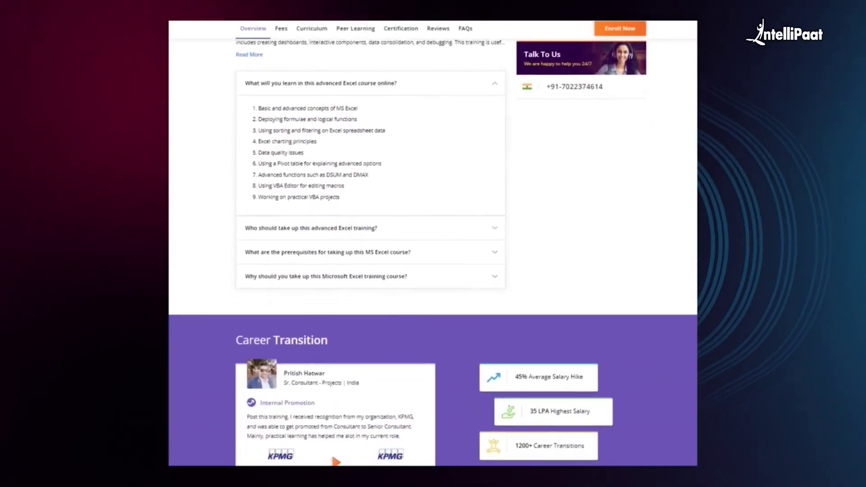
pyautogui.scroll(-2, 433, 239)
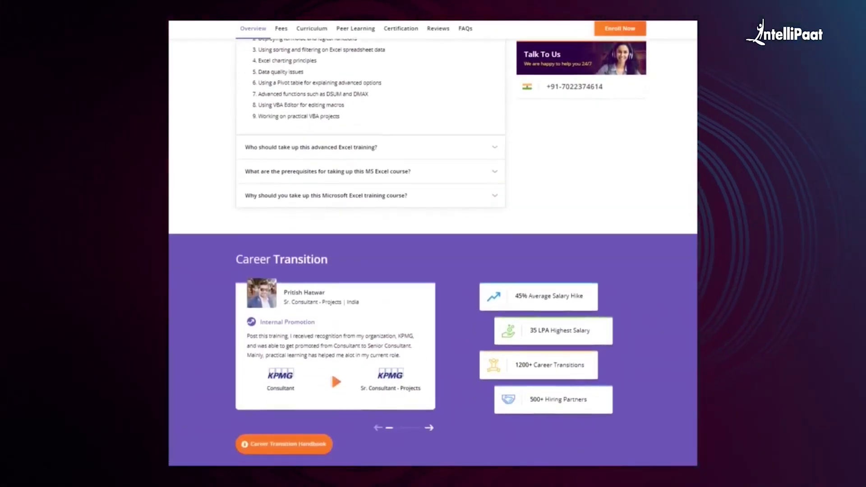
pyautogui.scroll(-2, 433, 239)
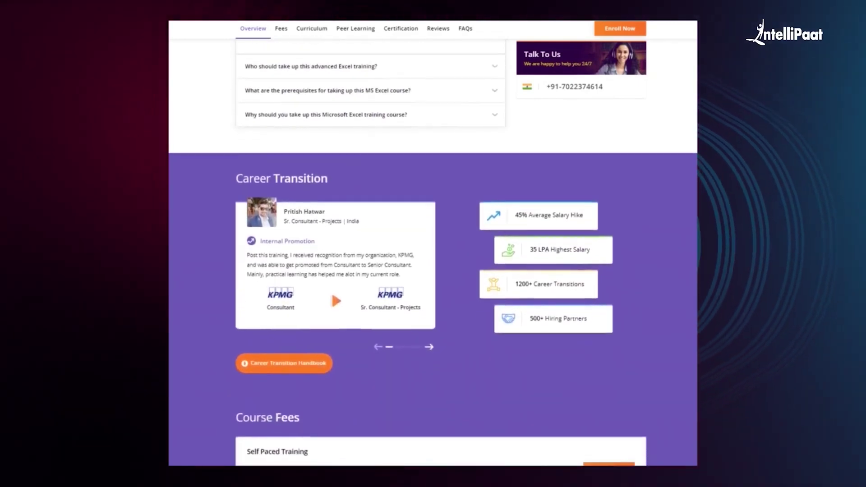
pyautogui.scroll(-2, 433, 239)
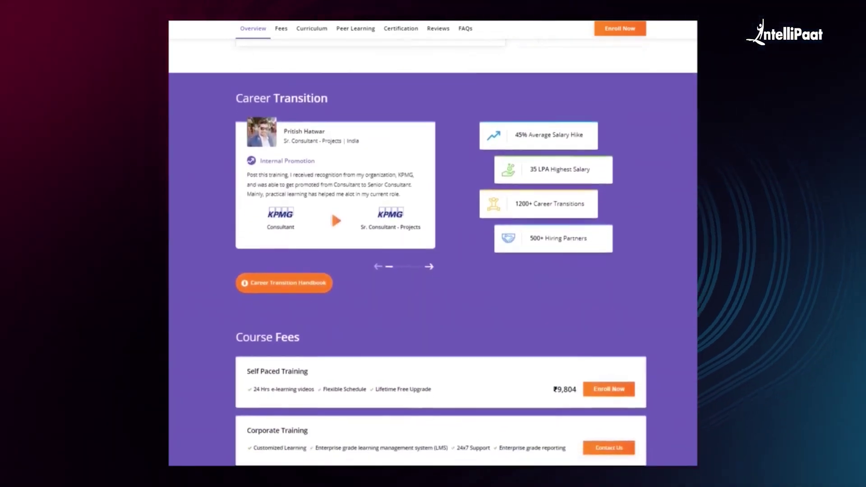
pyautogui.scroll(-2, 433, 239)
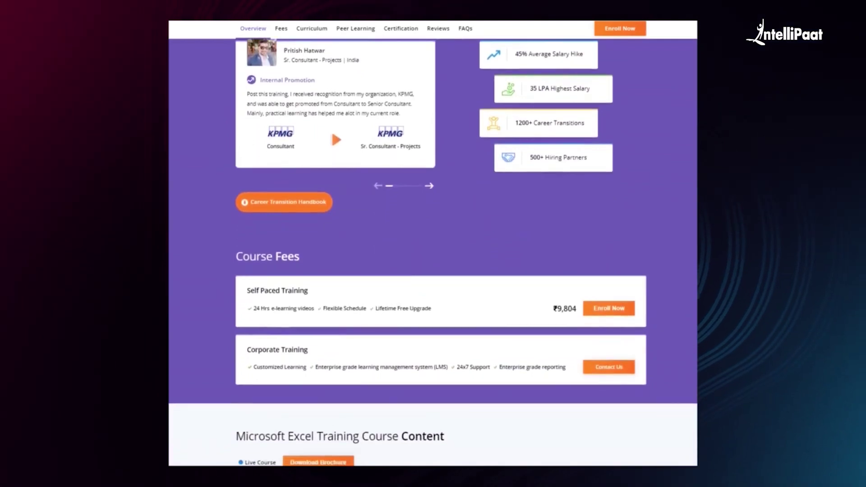
pyautogui.scroll(-2, 433, 239)
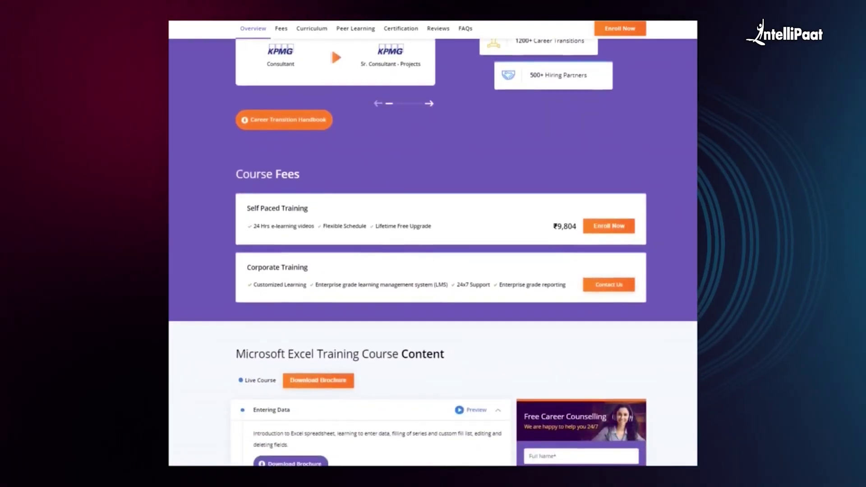
pyautogui.scroll(-2, 433, 239)
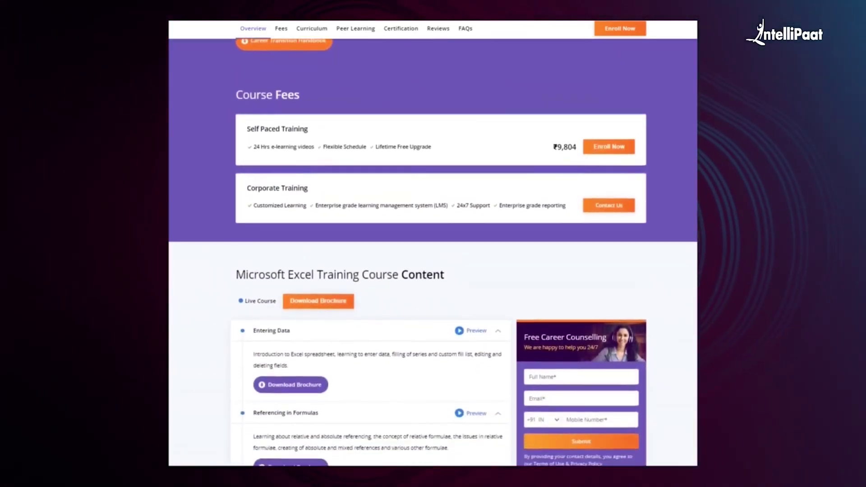
pyautogui.scroll(-2, 433, 239)
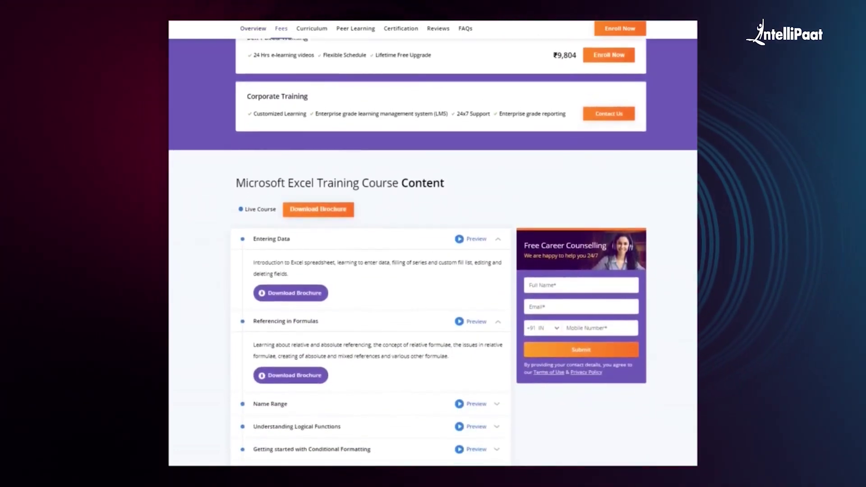
pyautogui.scroll(-2, 433, 239)
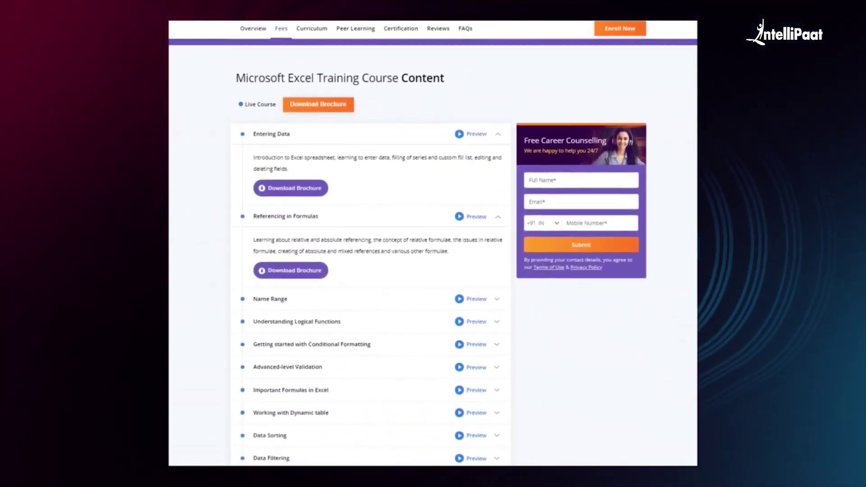
pyautogui.scroll(-3, 433, 239)
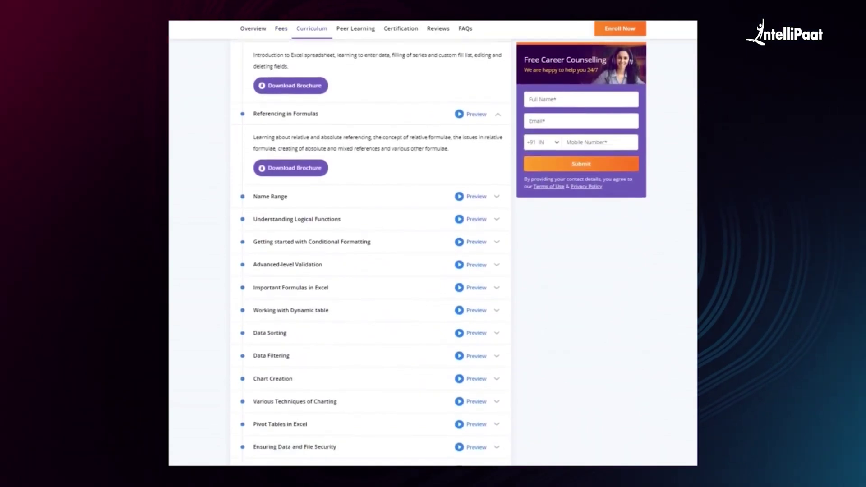
pyautogui.scroll(-1, 433, 239)
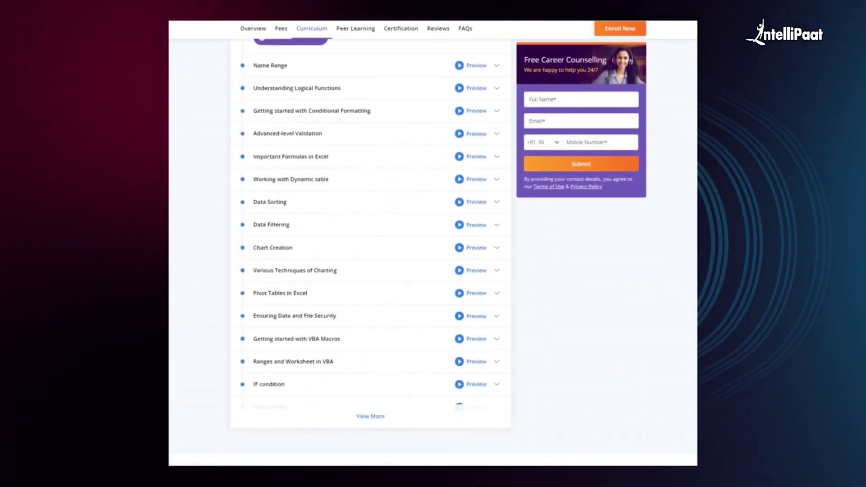
pyautogui.scroll(-2, 433, 240)
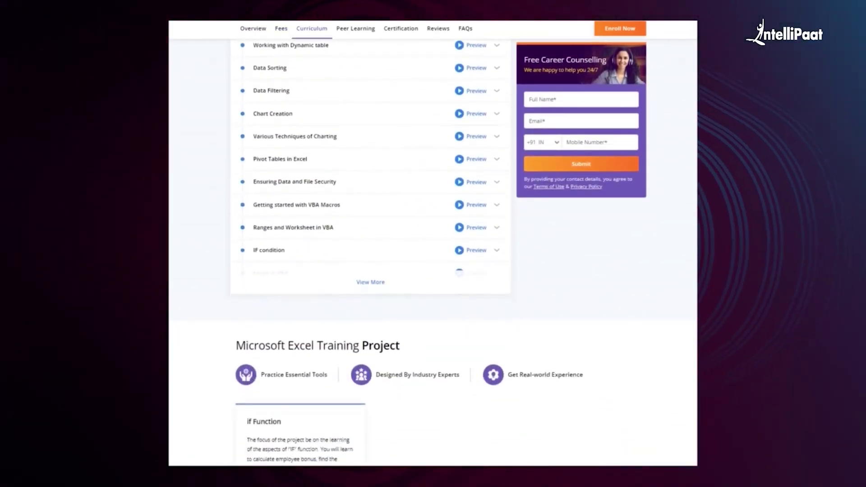
pyautogui.scroll(-4, 433, 239)
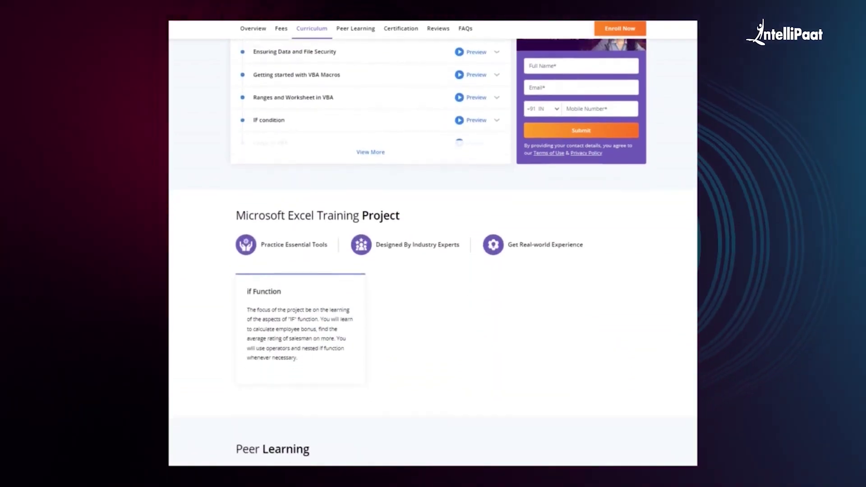
pyautogui.scroll(-4, 433, 239)
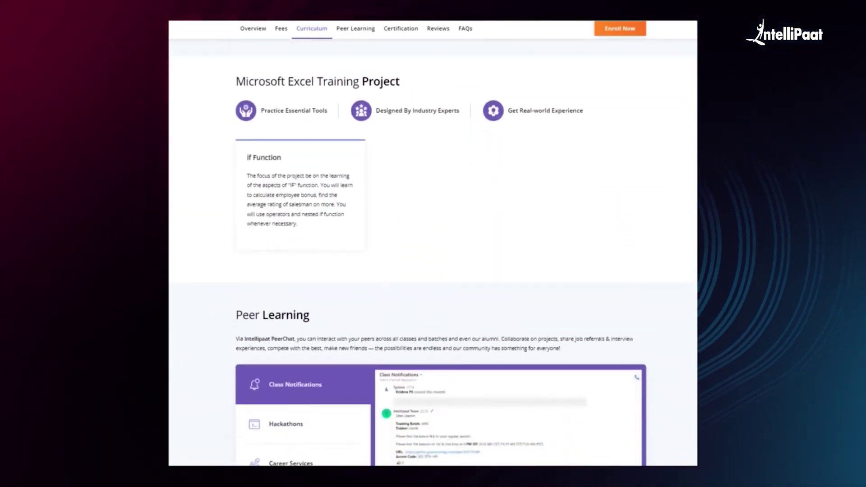